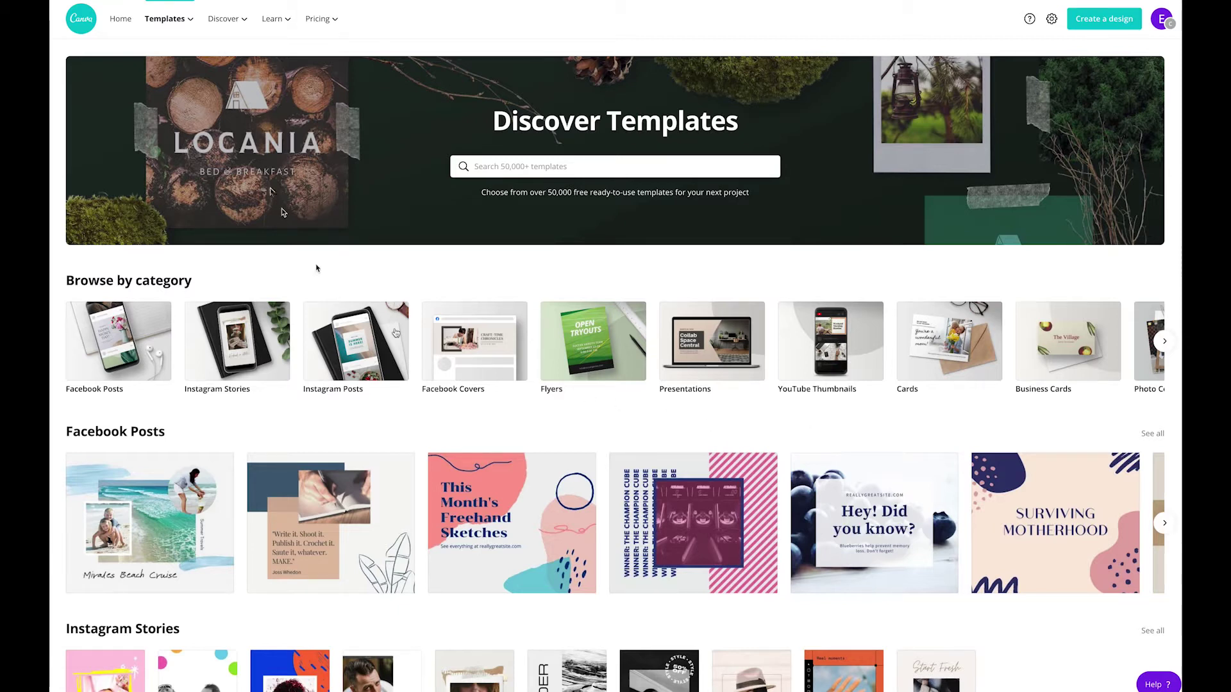
# Bring up the Templates dropdown listing Social Media, Personal, Business, Marketing, Education and Trending categories.
pyautogui.moveTo(170, 16)
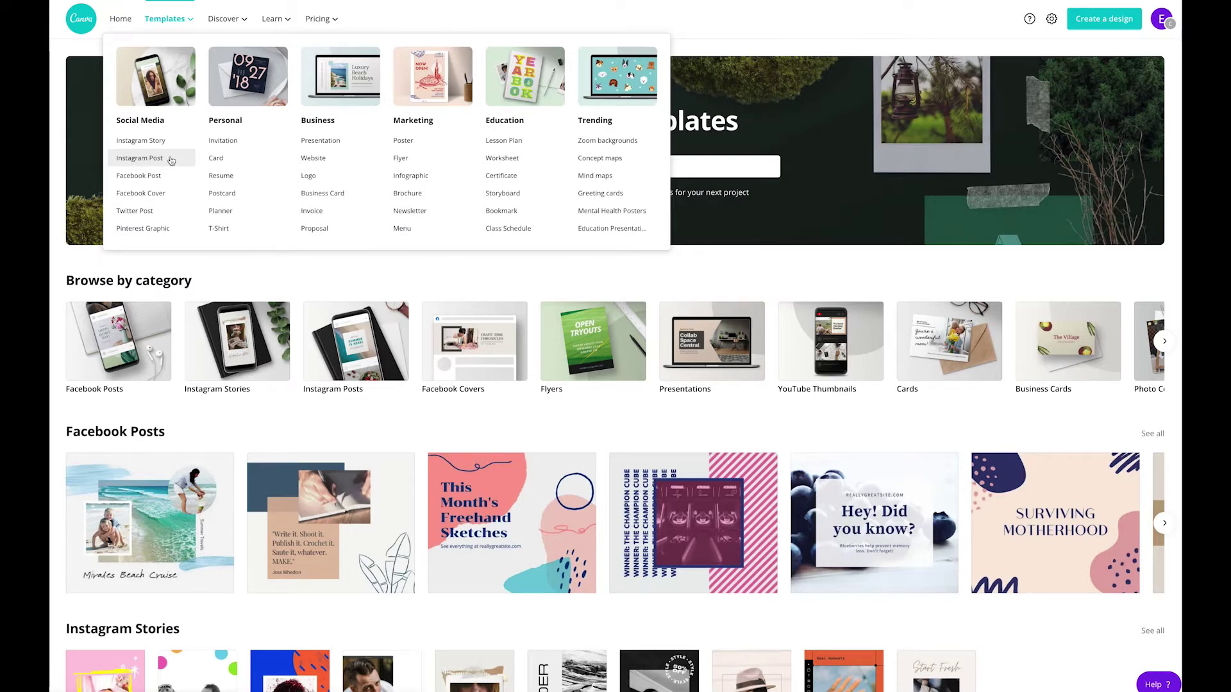
# Open the Instagram Post templates gallery and browse it before returning to the top.
pyautogui.click(172, 161)
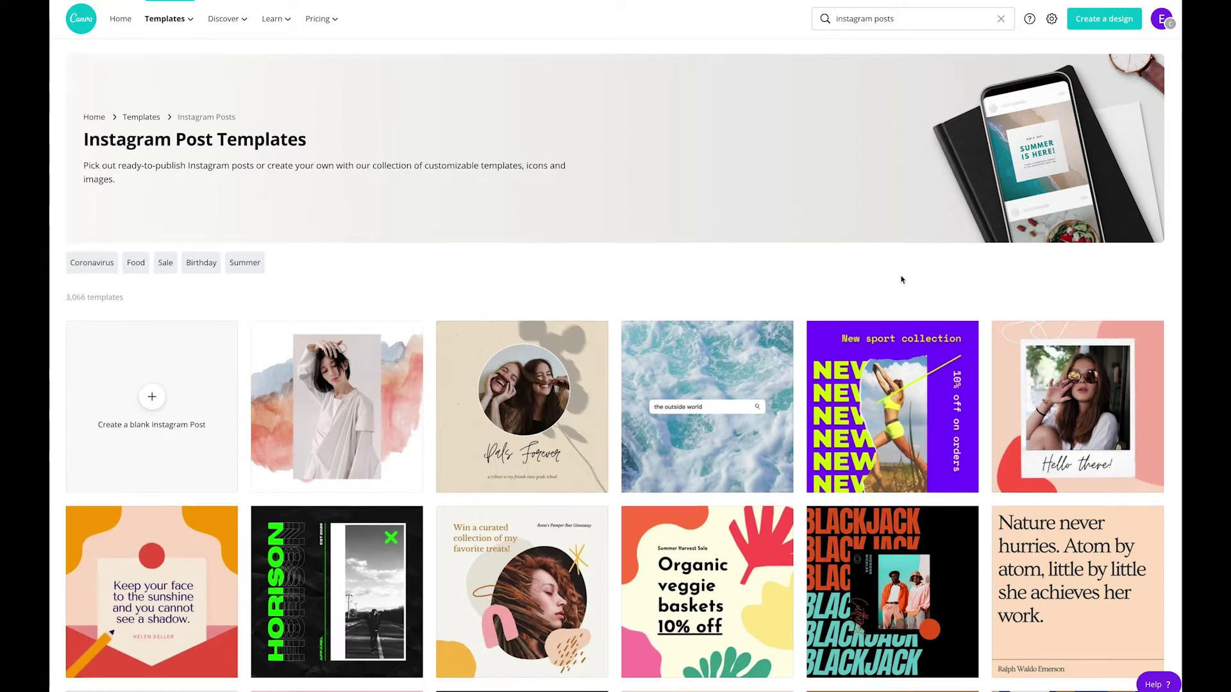
pyautogui.scroll(-3, 900, 279)
pyautogui.scroll(-3, 901, 279)
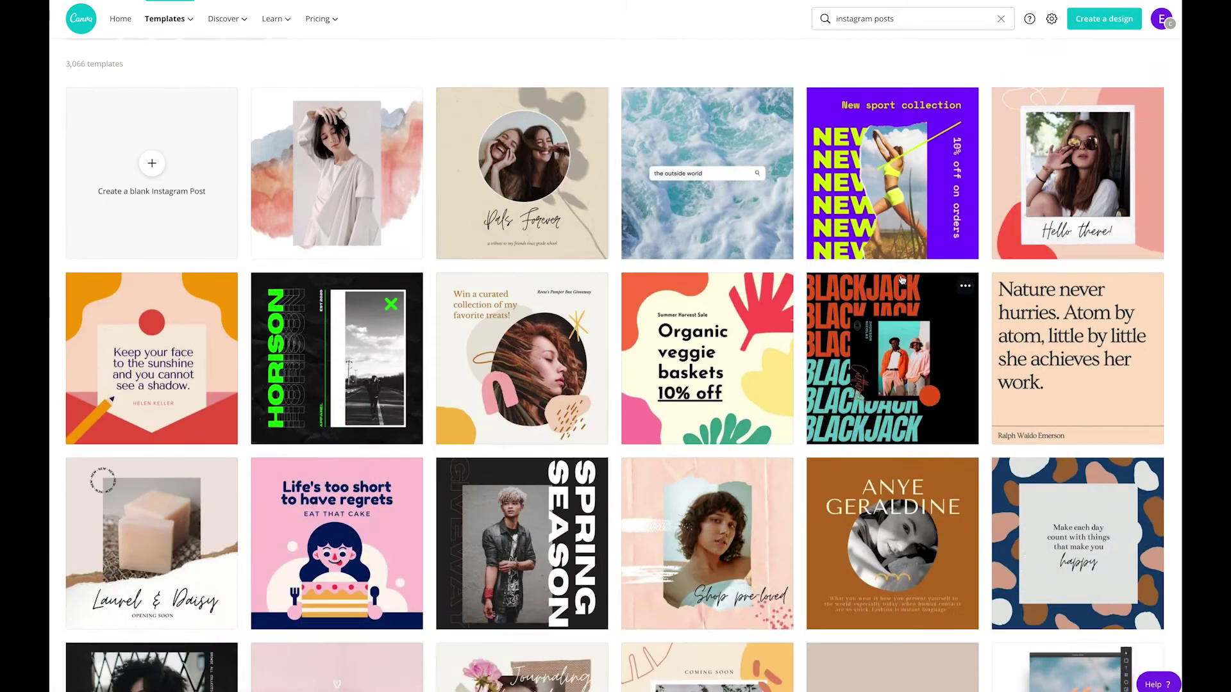
pyautogui.scroll(-6, 901, 280)
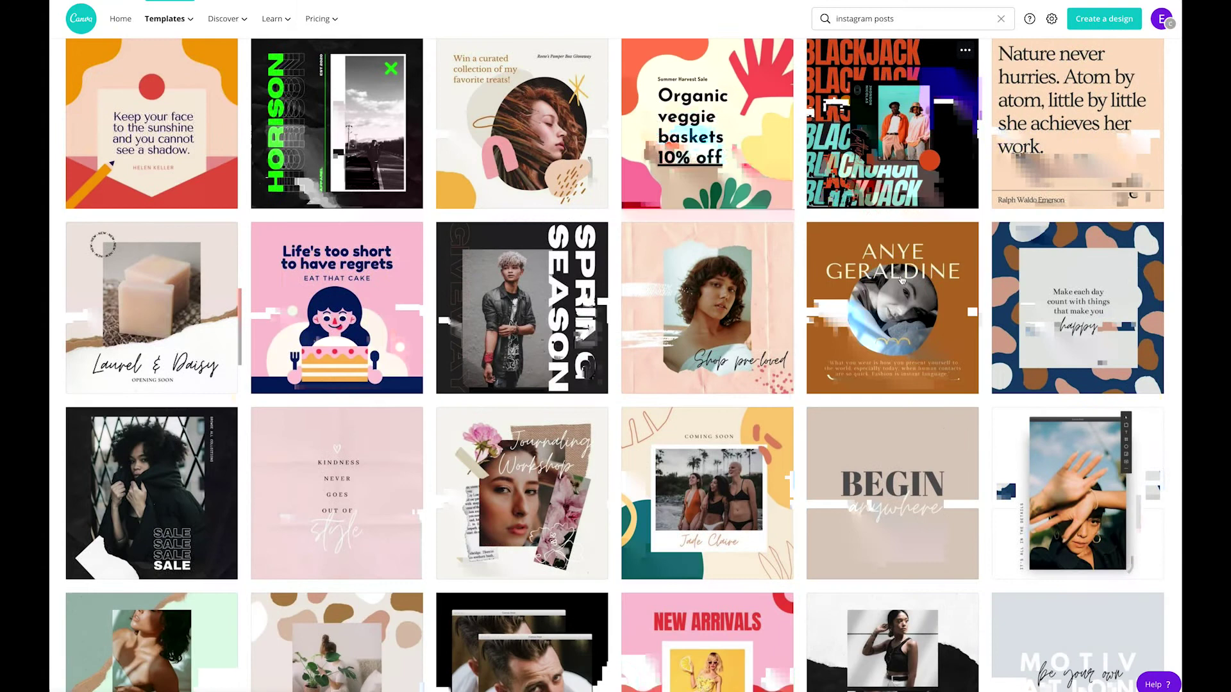
pyautogui.scroll(-10, 902, 280)
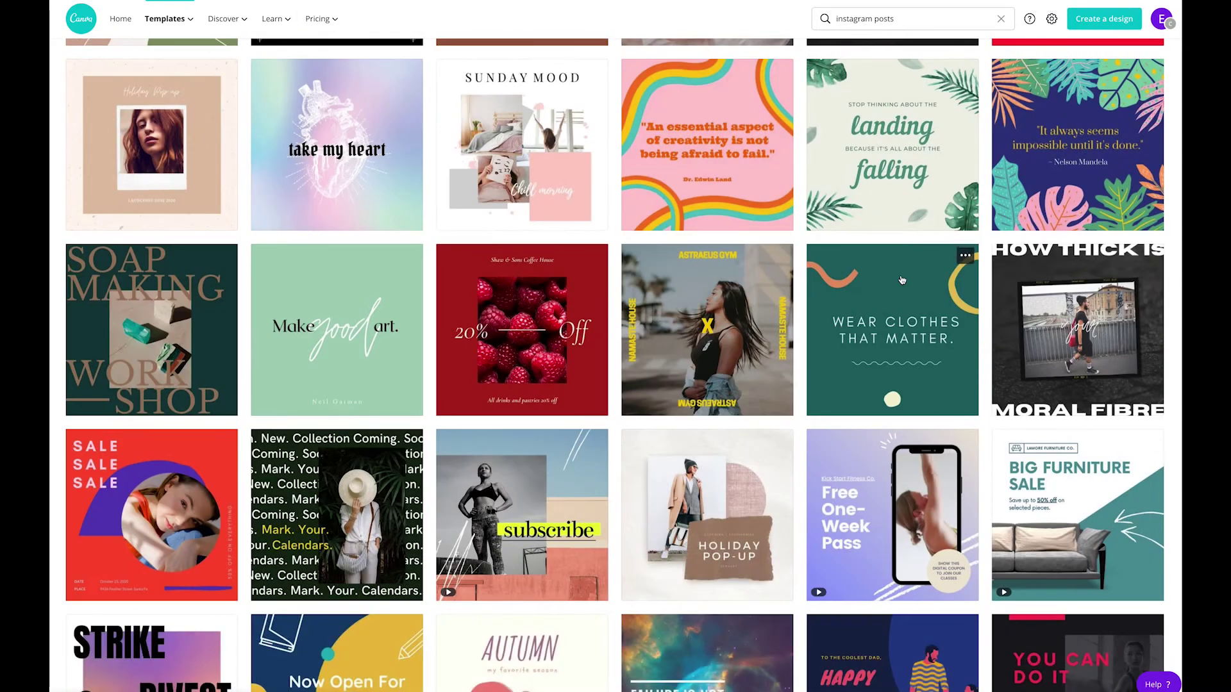
pyautogui.scroll(-8, 901, 279)
pyautogui.scroll(-14, 901, 280)
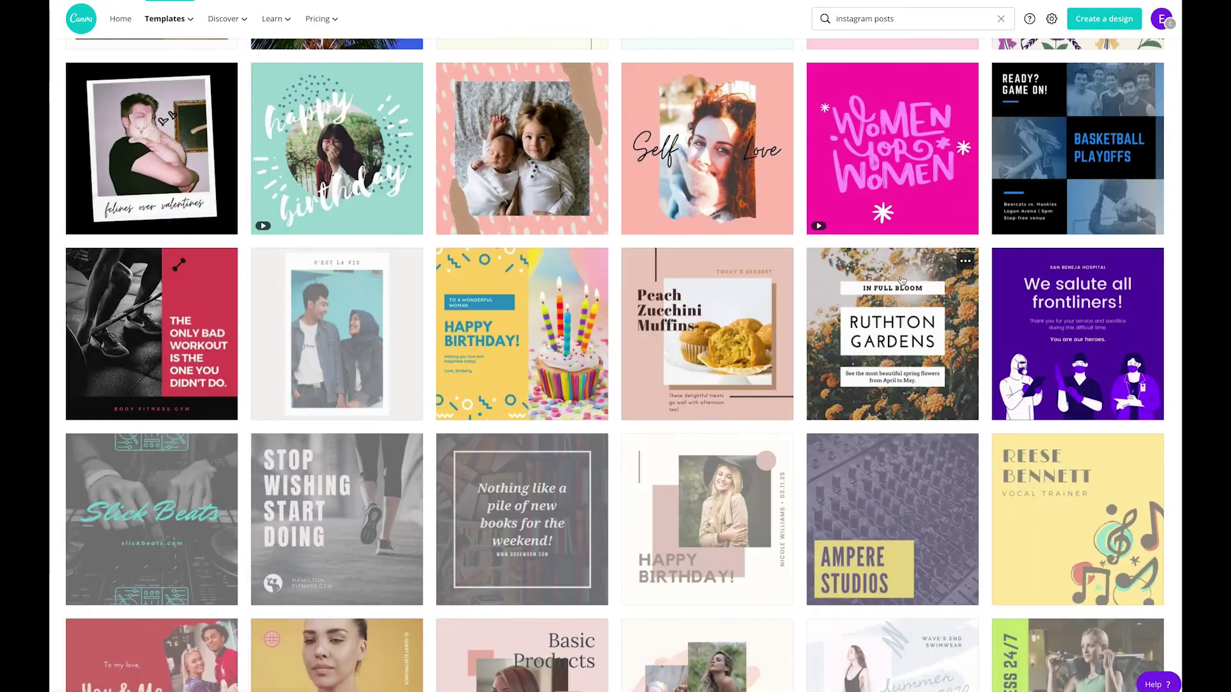
pyautogui.scroll(-7, 899, 290)
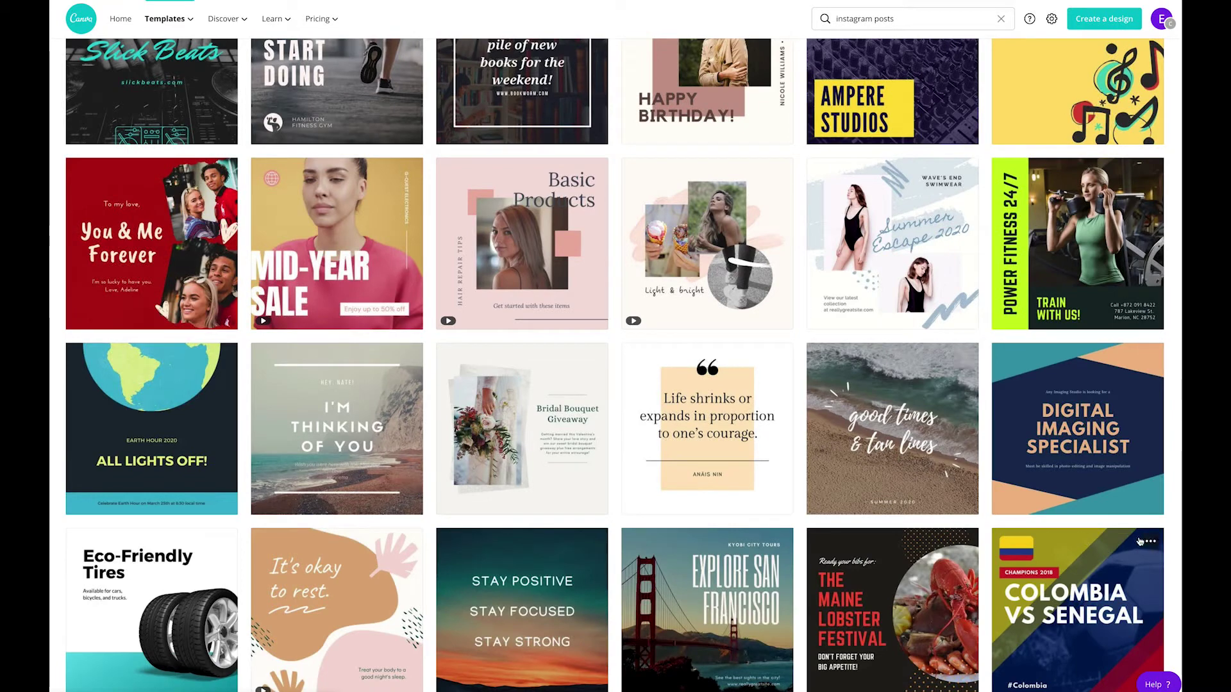
pyautogui.scroll(20, 1162, 108)
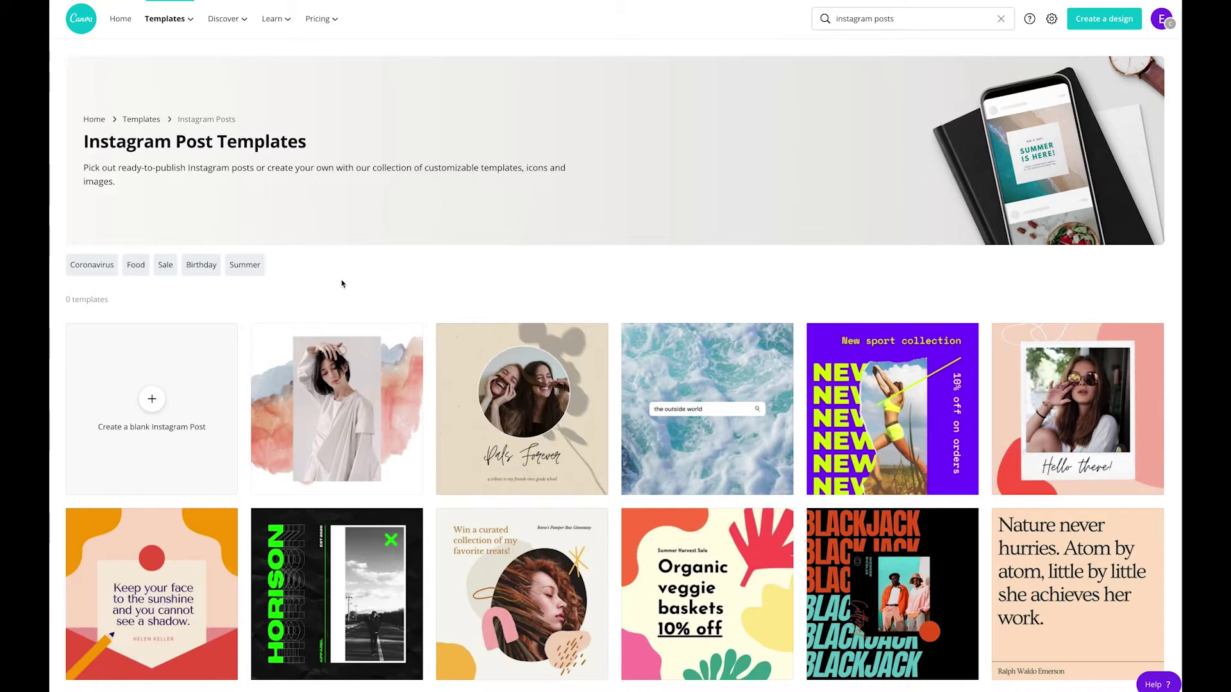
# Search templates for 'instagram quote' and preview the black Andy Warhol quote design.
pyautogui.doubleClick(882, 20)
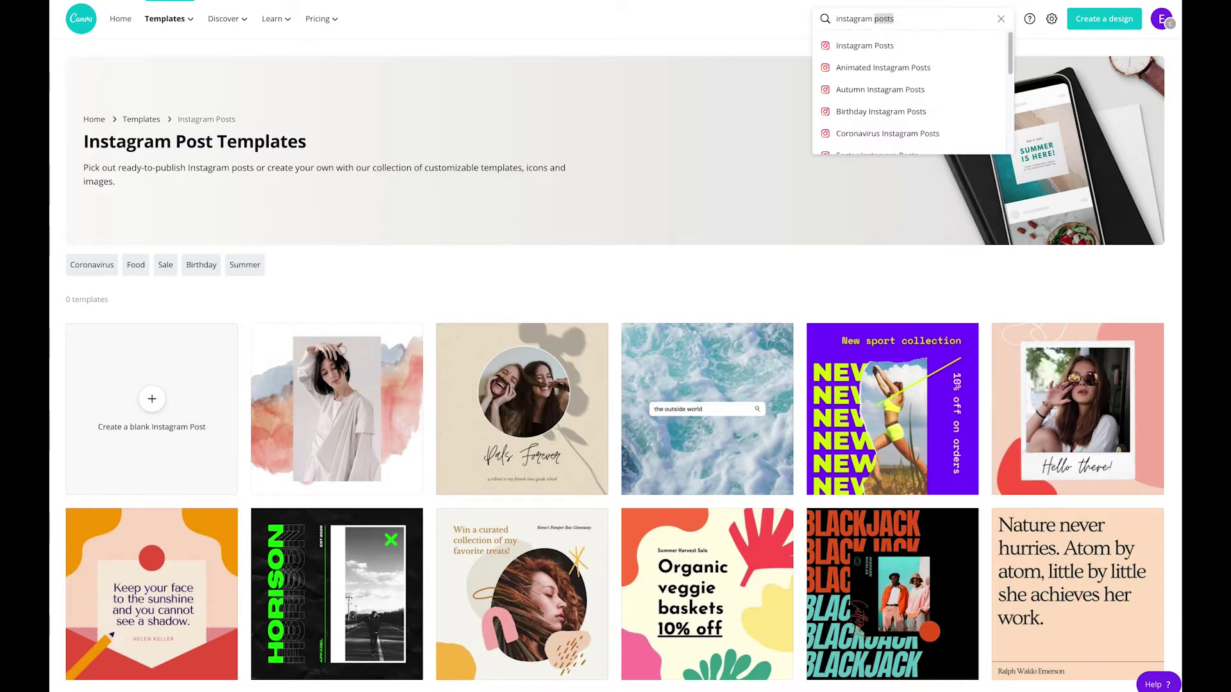
pyautogui.write('quote')
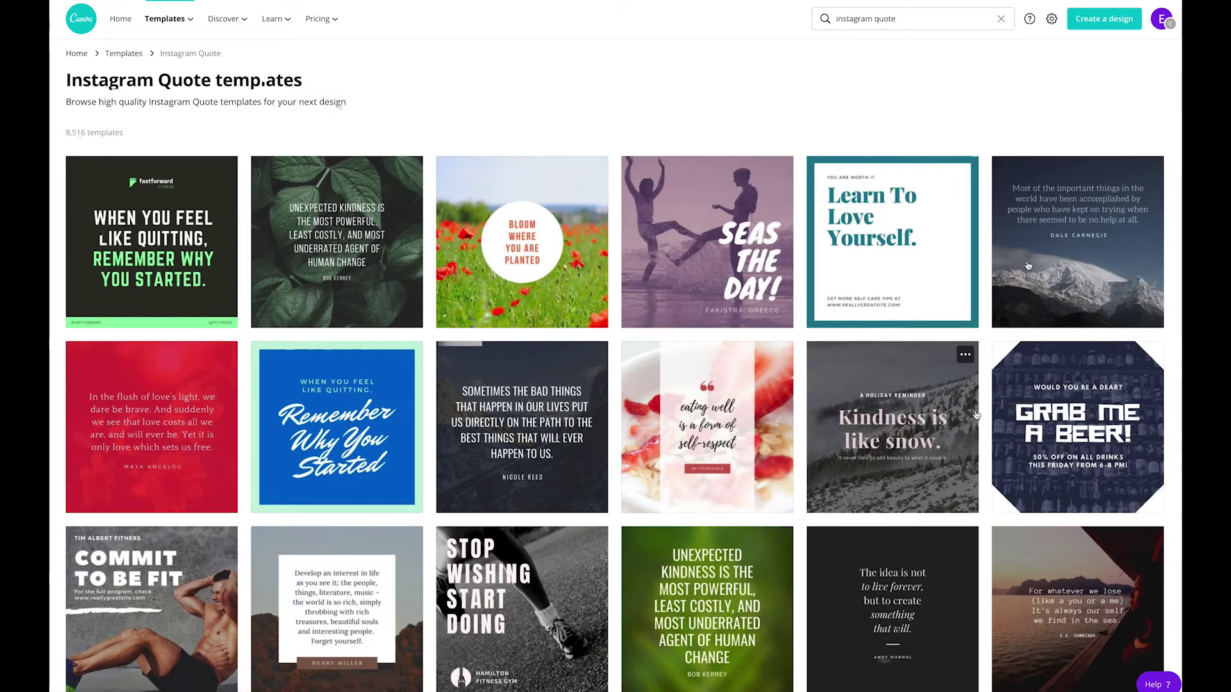
pyautogui.scroll(-5, 976, 416)
pyautogui.scroll(-1, 976, 415)
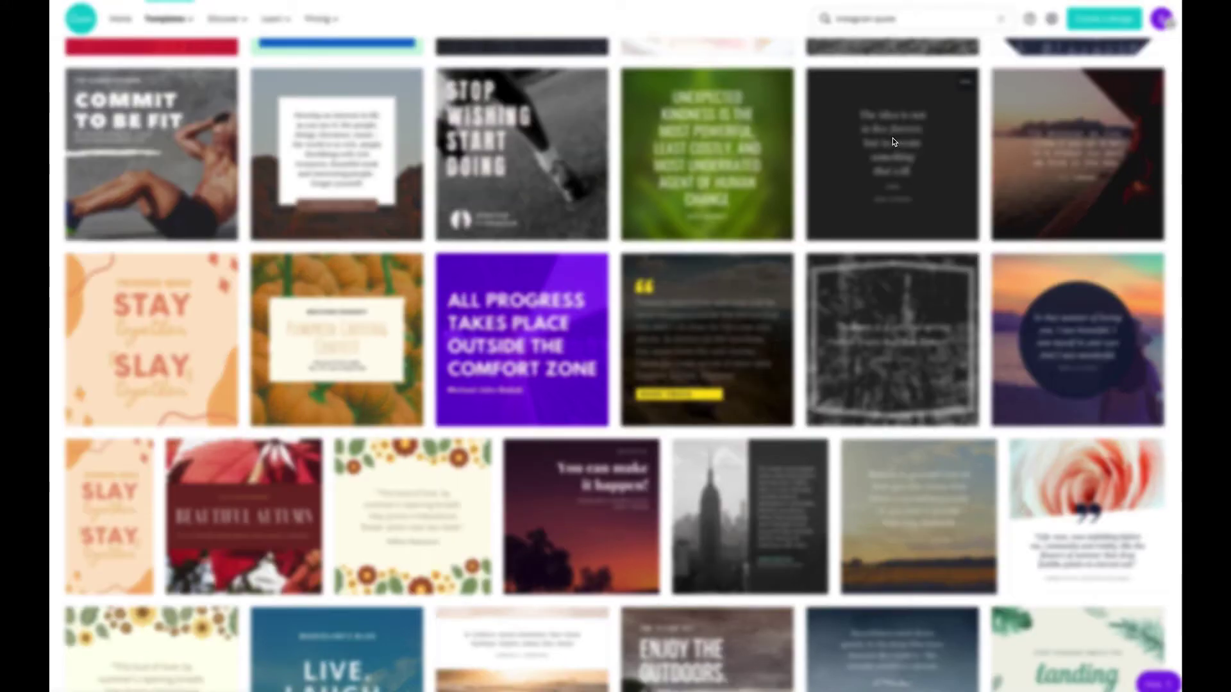
pyautogui.click(921, 180)
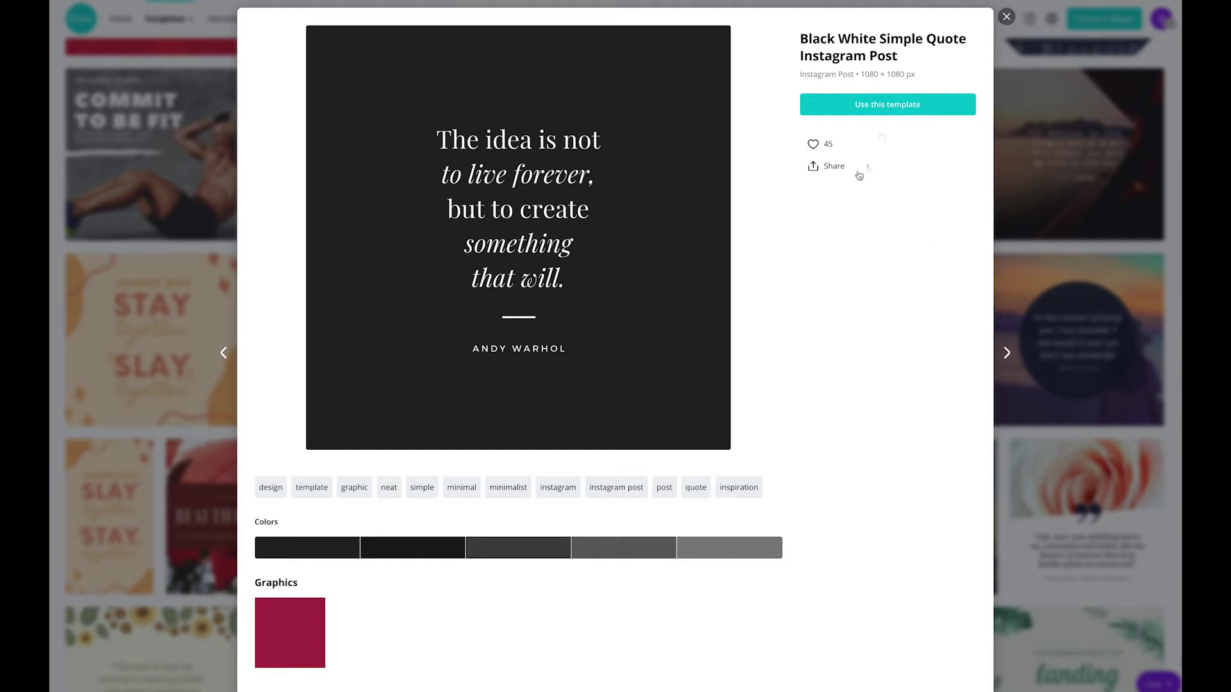
# Open the Black White Simple Quote Instagram Post template in the editor as a new design.
pyautogui.click(897, 109)
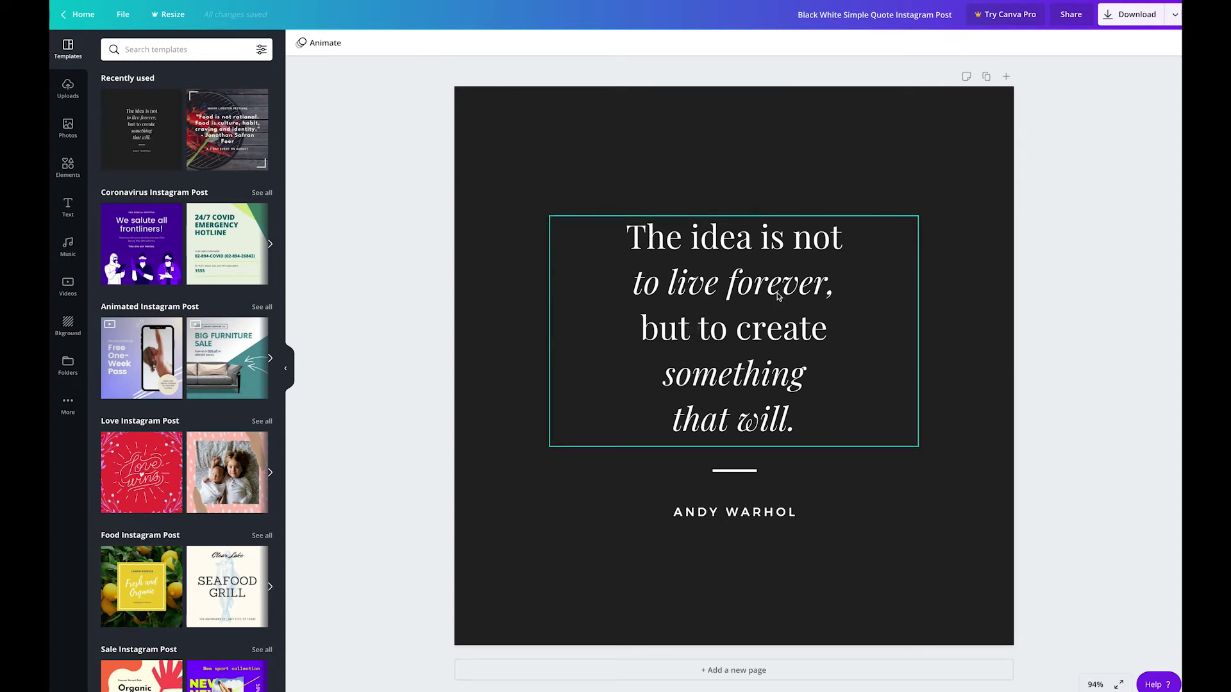
# Paste the Jay Z quote 'People look at you strange, say you changed…' over the Warhol quote.
pyautogui.click(738, 313)
pyautogui.tripleClick(772, 288)
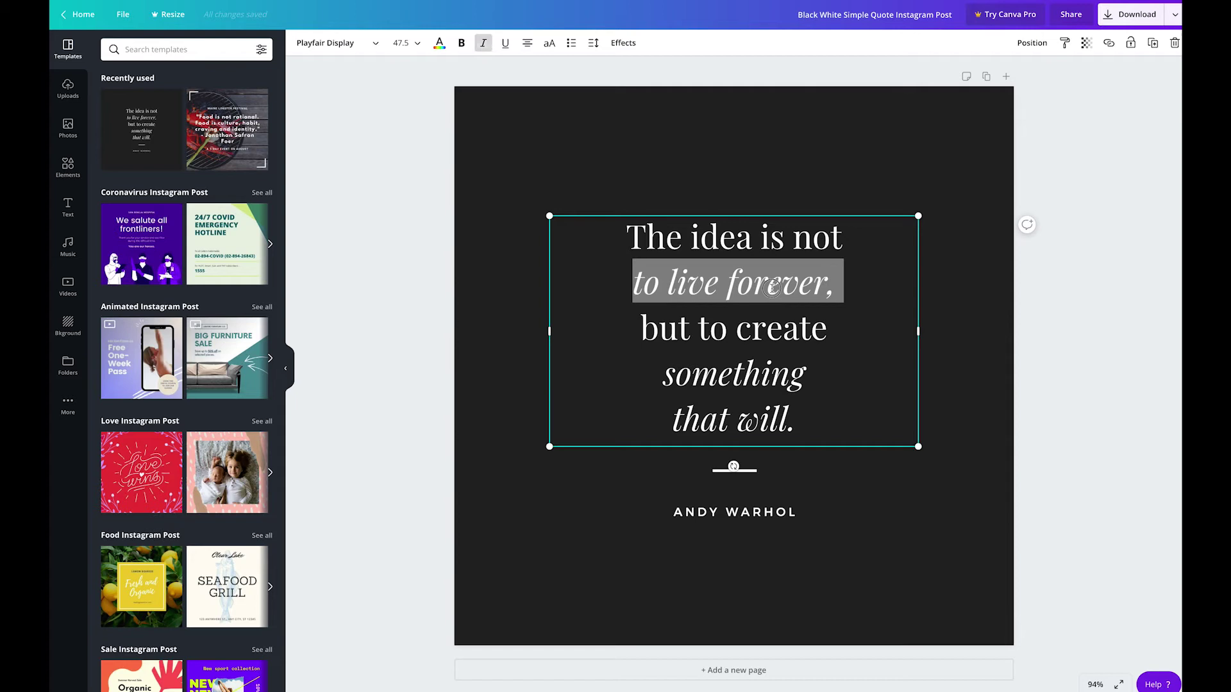
pyautogui.hotkey('ctrl', 'a')
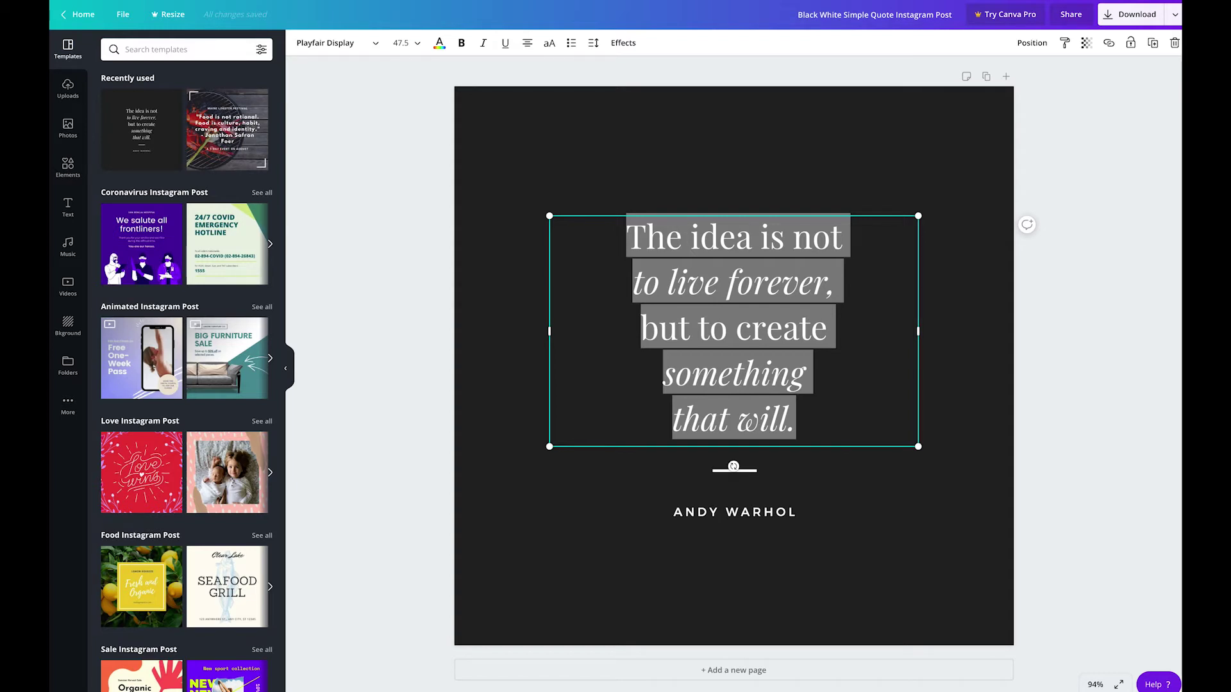
pyautogui.click(766, 238)
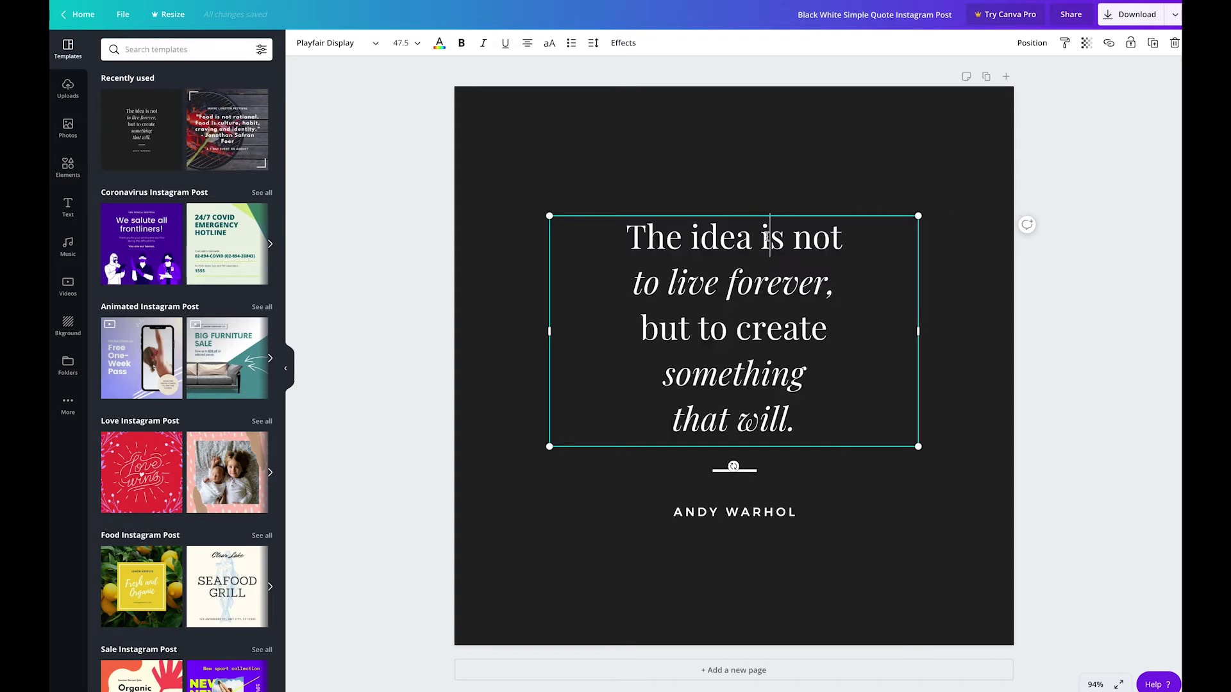
pyautogui.hotkey('ctrl', 'a')
pyautogui.write('People look at you strange, say you changed. Like you worked that hard to stay the same.')
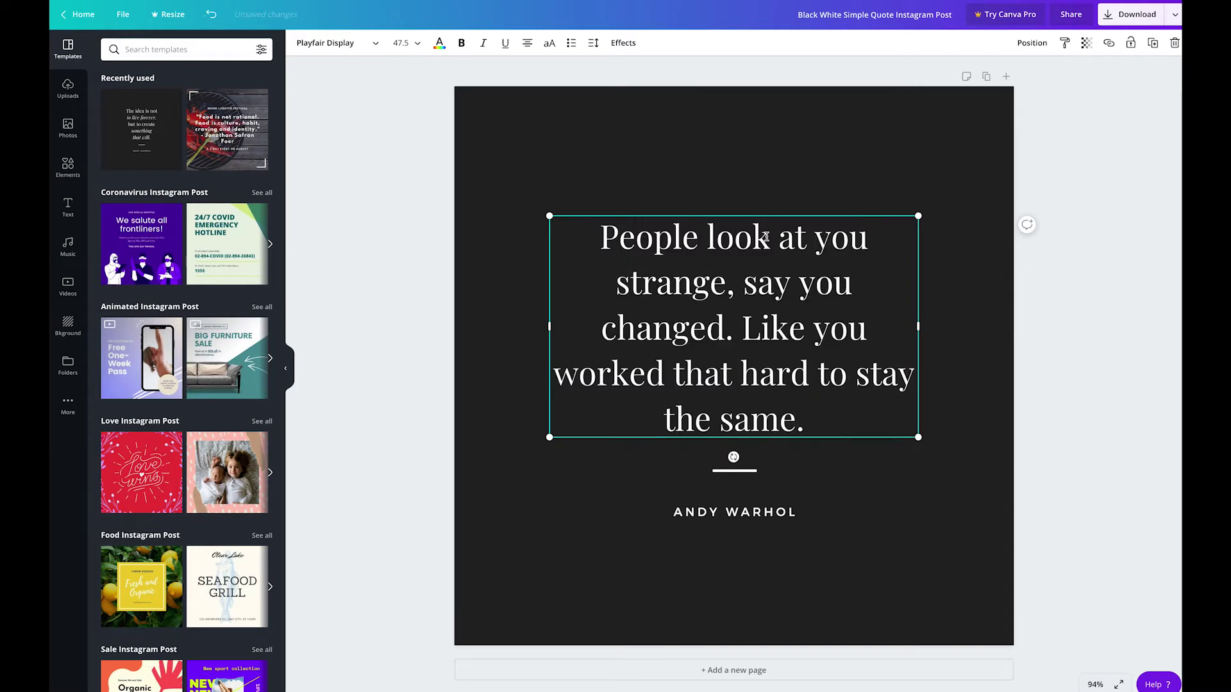
pyautogui.click(1068, 524)
# Change the author credit from ANDY WARHOL to JAY Z.
pyautogui.click(785, 519)
pyautogui.click(742, 510)
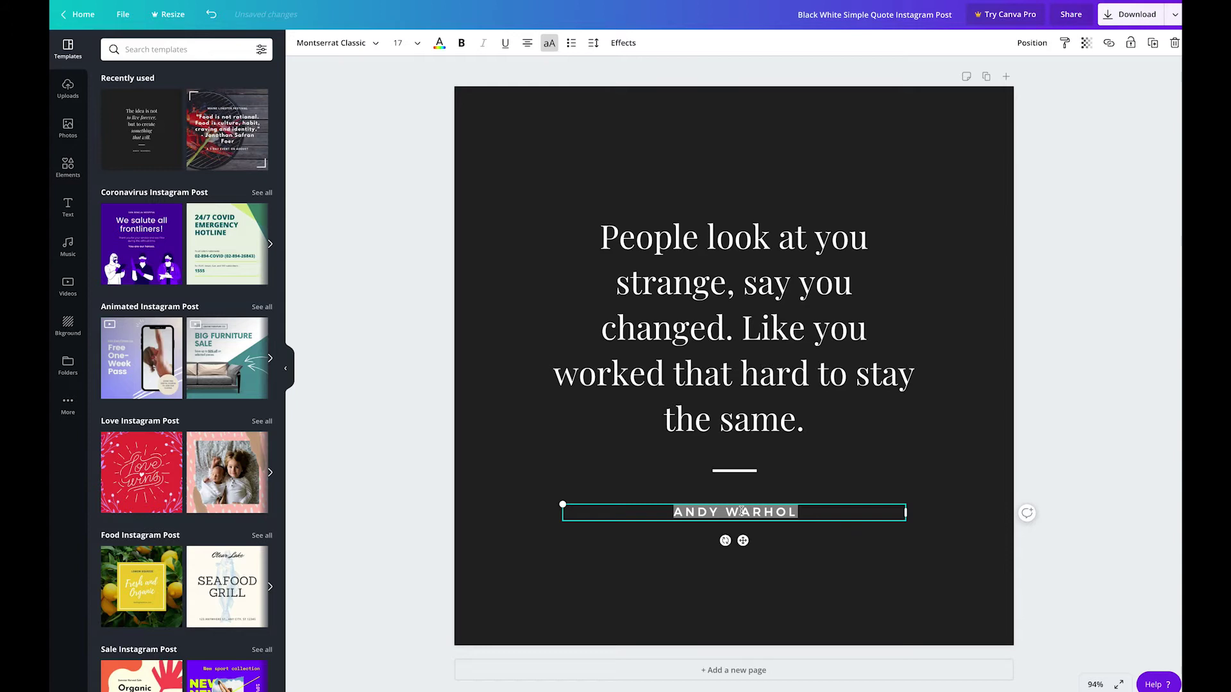
pyautogui.write('JAY Z')
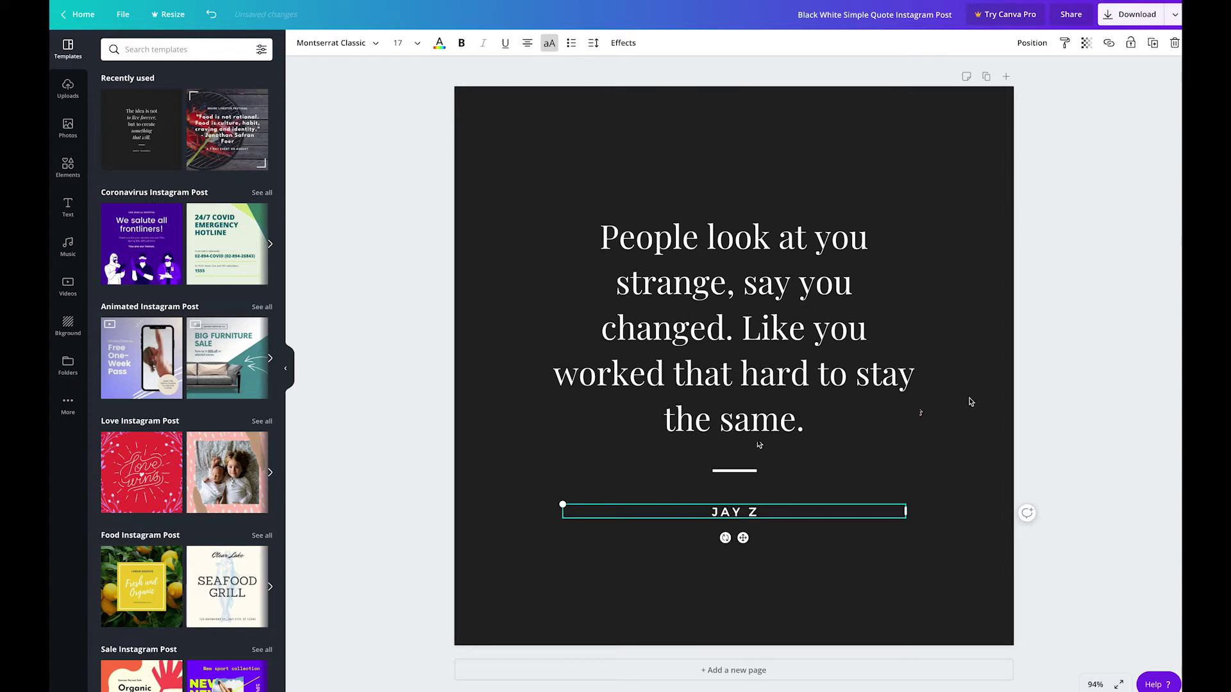
pyautogui.click(1055, 396)
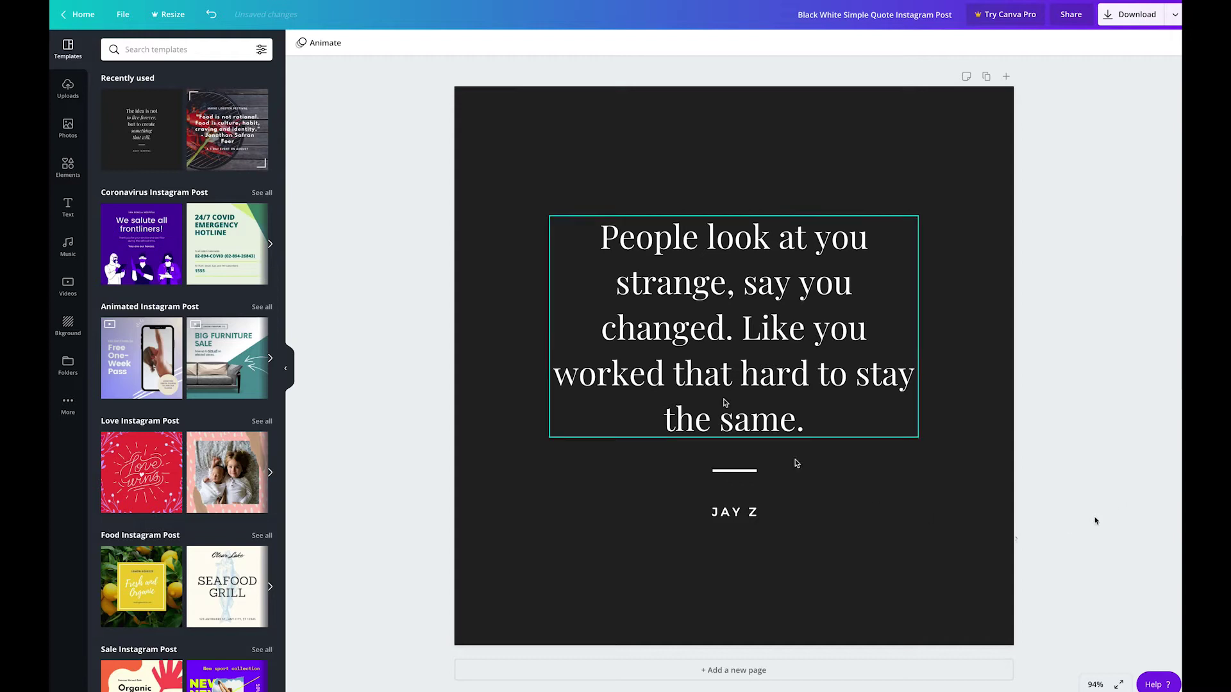
# Set the quote in HK Grotesk Bold and switch it to all capitals.
pyautogui.click(742, 313)
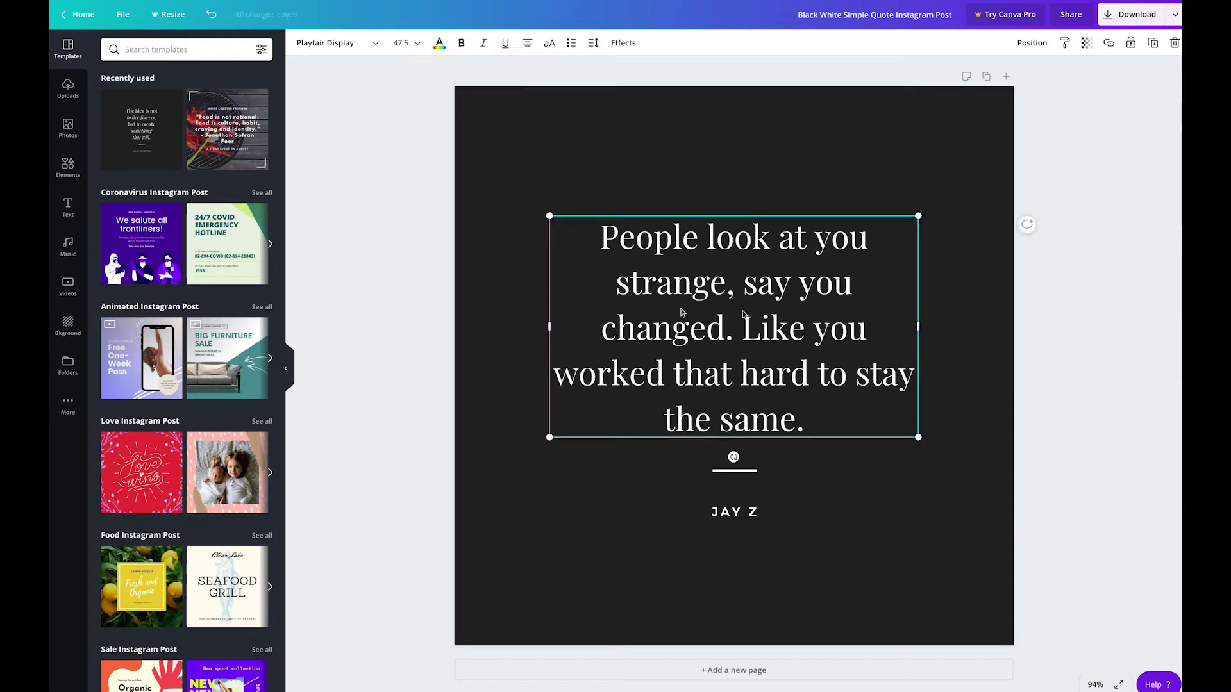
pyautogui.click(373, 47)
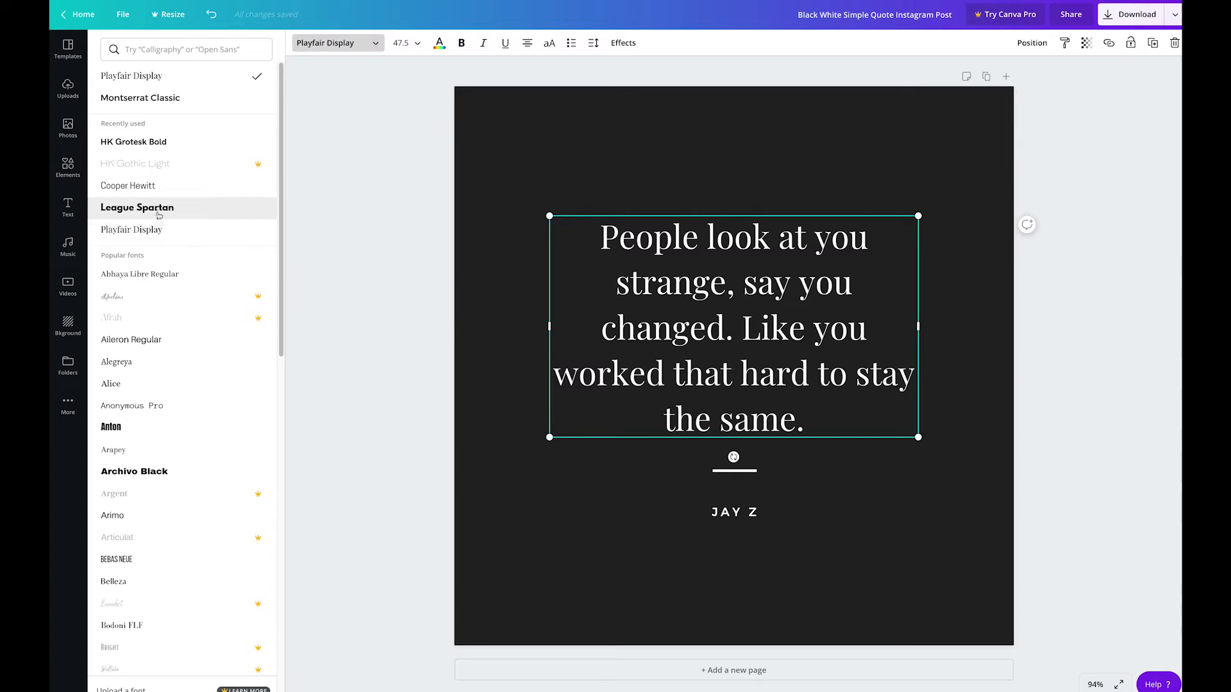
pyautogui.click(196, 216)
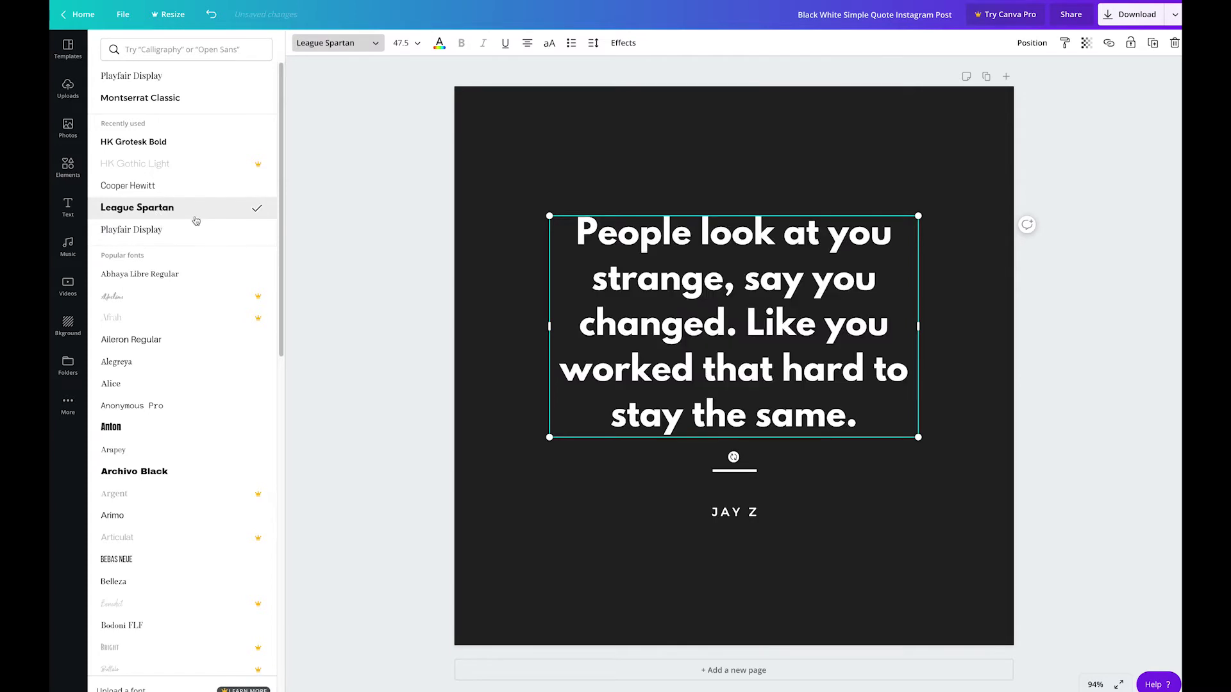
pyautogui.click(161, 147)
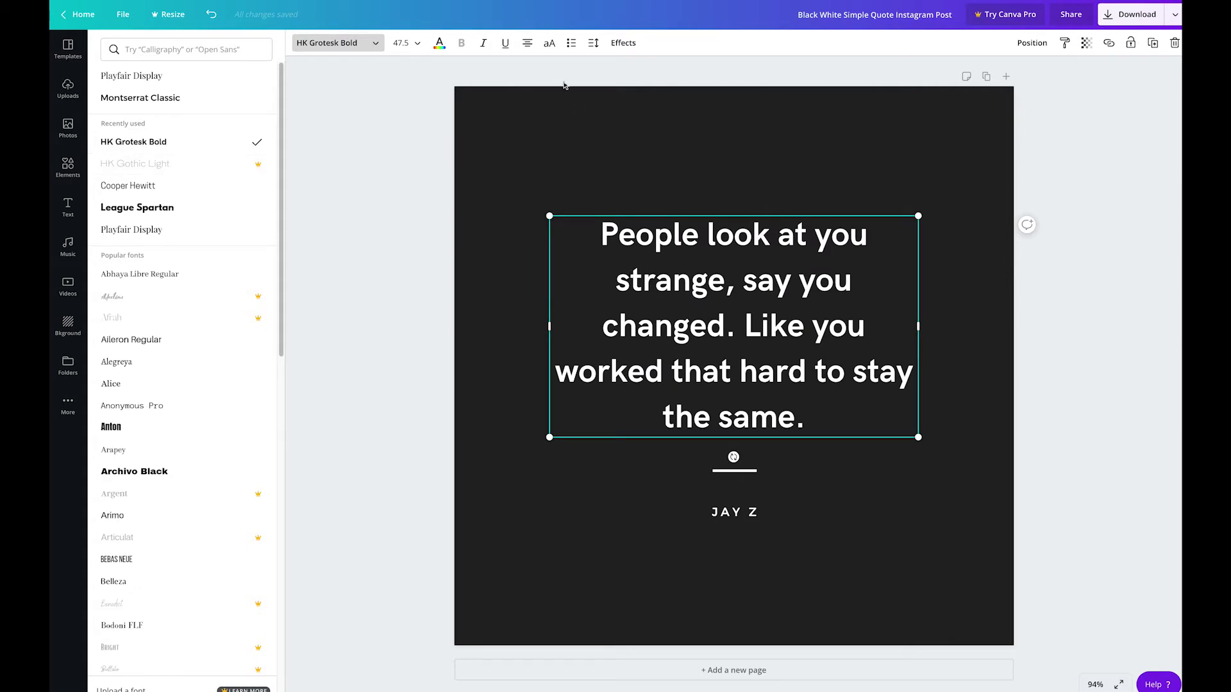
pyautogui.click(549, 44)
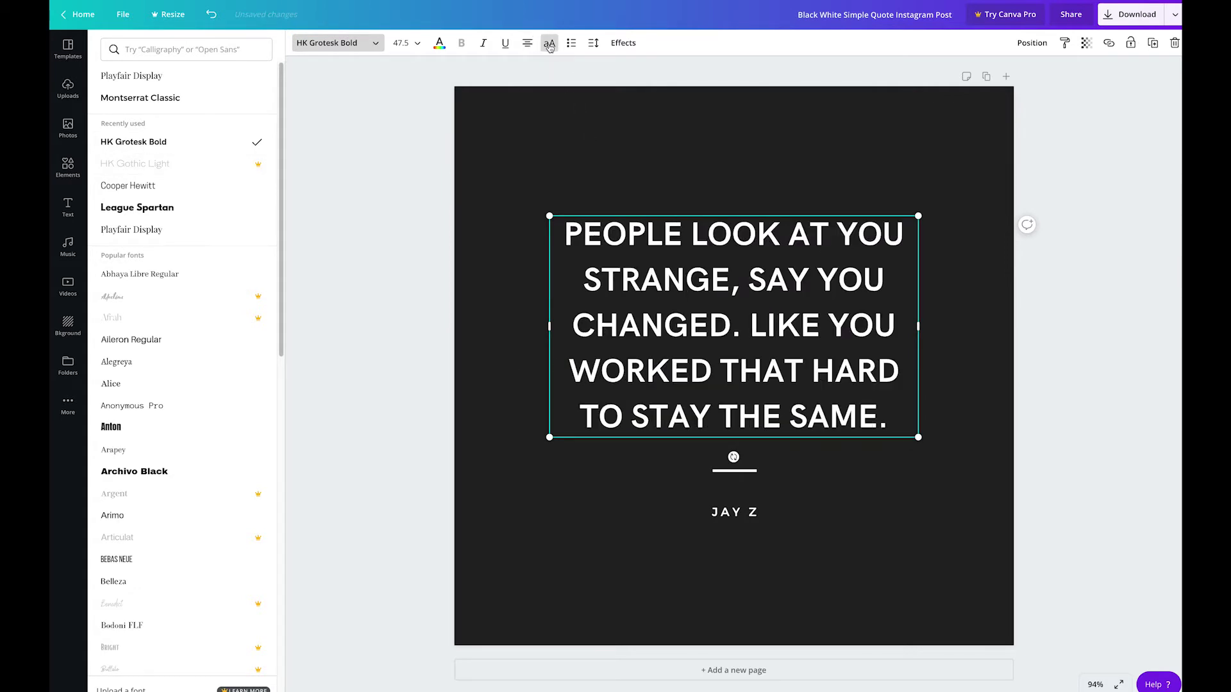
pyautogui.press('Escape')
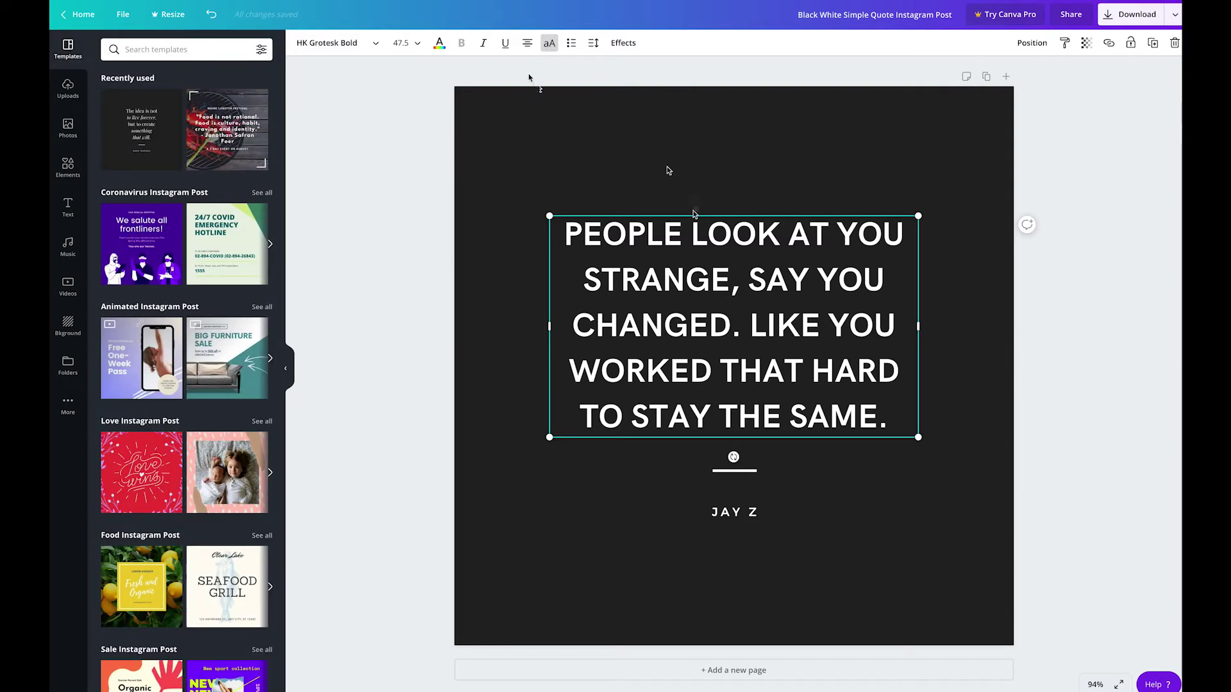
# Cycle the quote's alignment options and leave it centred.
pyautogui.click(527, 43)
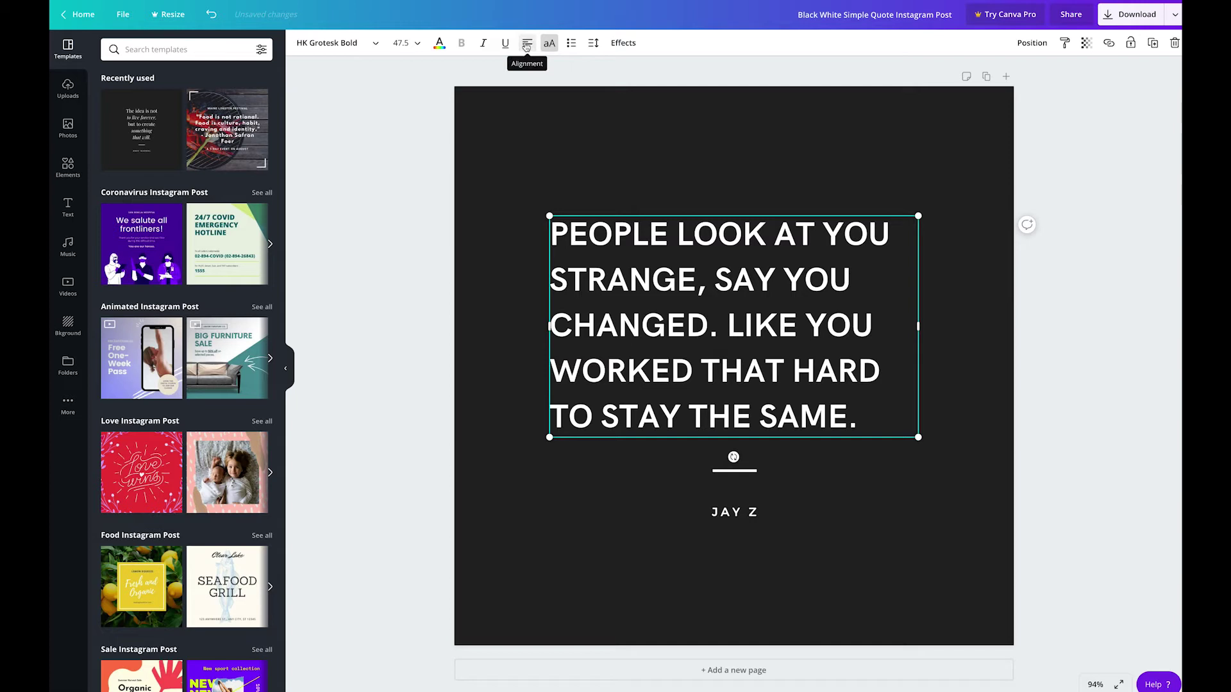
pyautogui.click(526, 43)
pyautogui.click(526, 43)
pyautogui.click(526, 43)
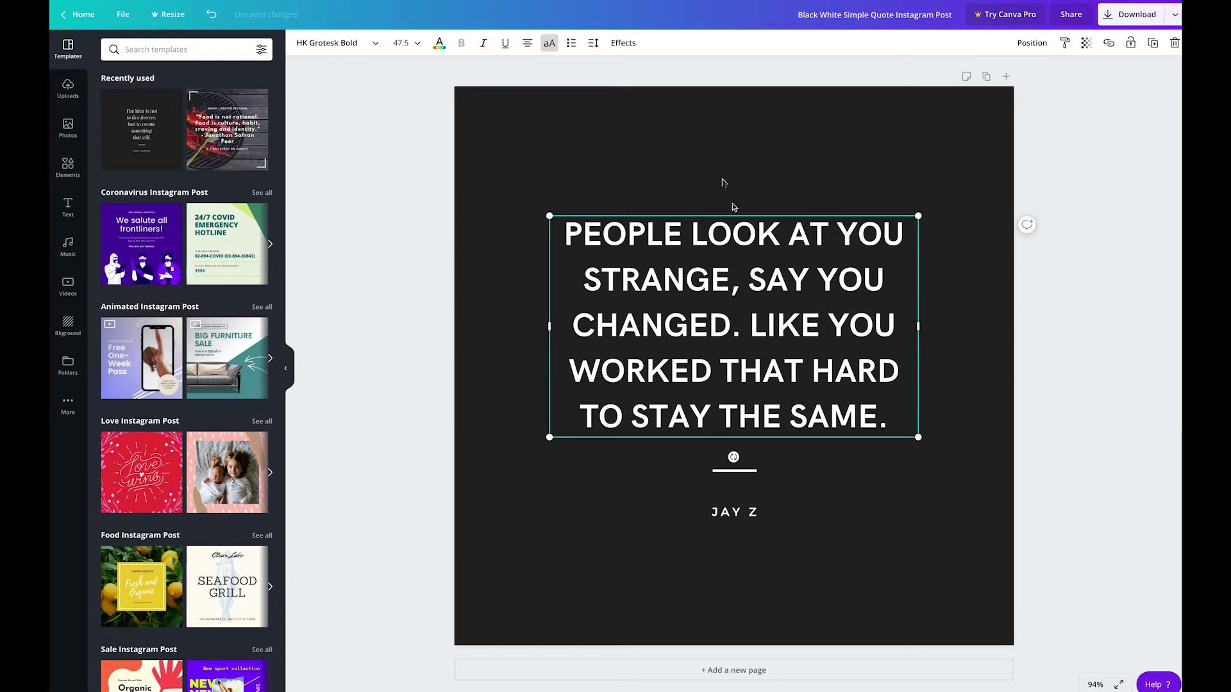
# Tighten the quote's line height to 1.34.
pyautogui.click(593, 43)
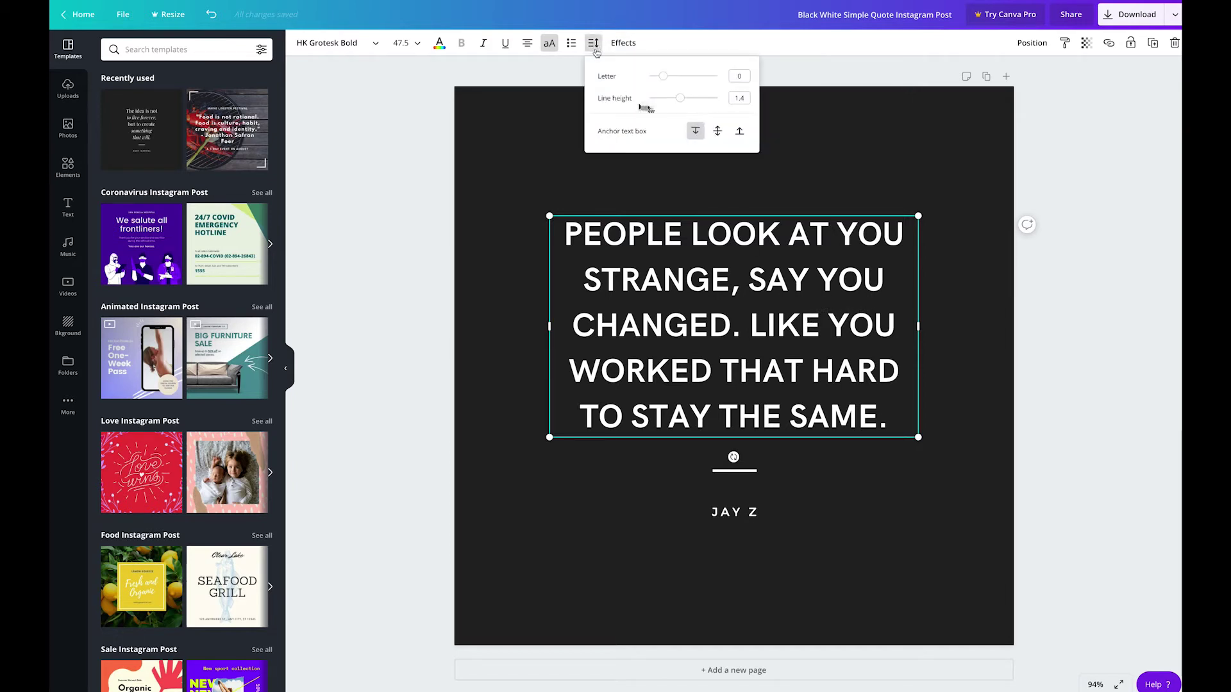
pyautogui.moveTo(680, 98)
pyautogui.mouseDown()
pyautogui.moveTo(690, 104)
pyautogui.moveTo(679, 106)
pyautogui.mouseUp()
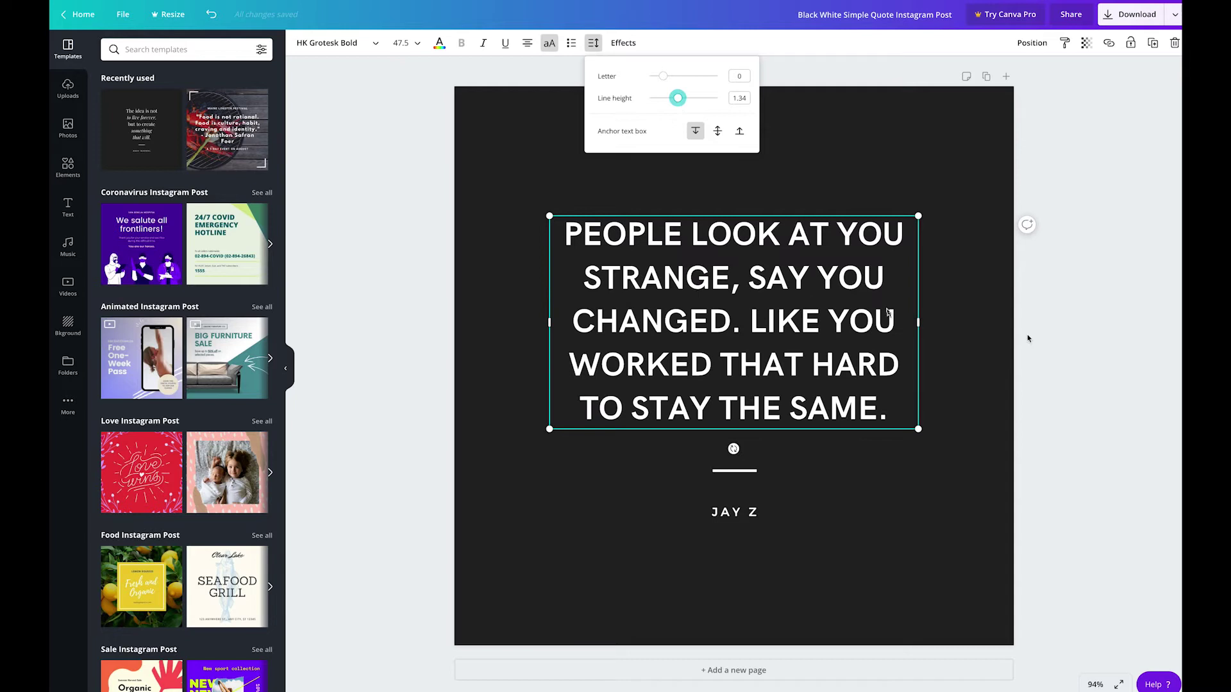
pyautogui.click(945, 343)
# Enlarge the quote text box so the text grows to size 52.3.
pyautogui.moveTo(787, 327)
pyautogui.mouseDown()
pyautogui.moveTo(826, 292)
pyautogui.moveTo(779, 290)
pyautogui.moveTo(784, 367)
pyautogui.moveTo(802, 362)
pyautogui.moveTo(798, 305)
pyautogui.mouseUp()
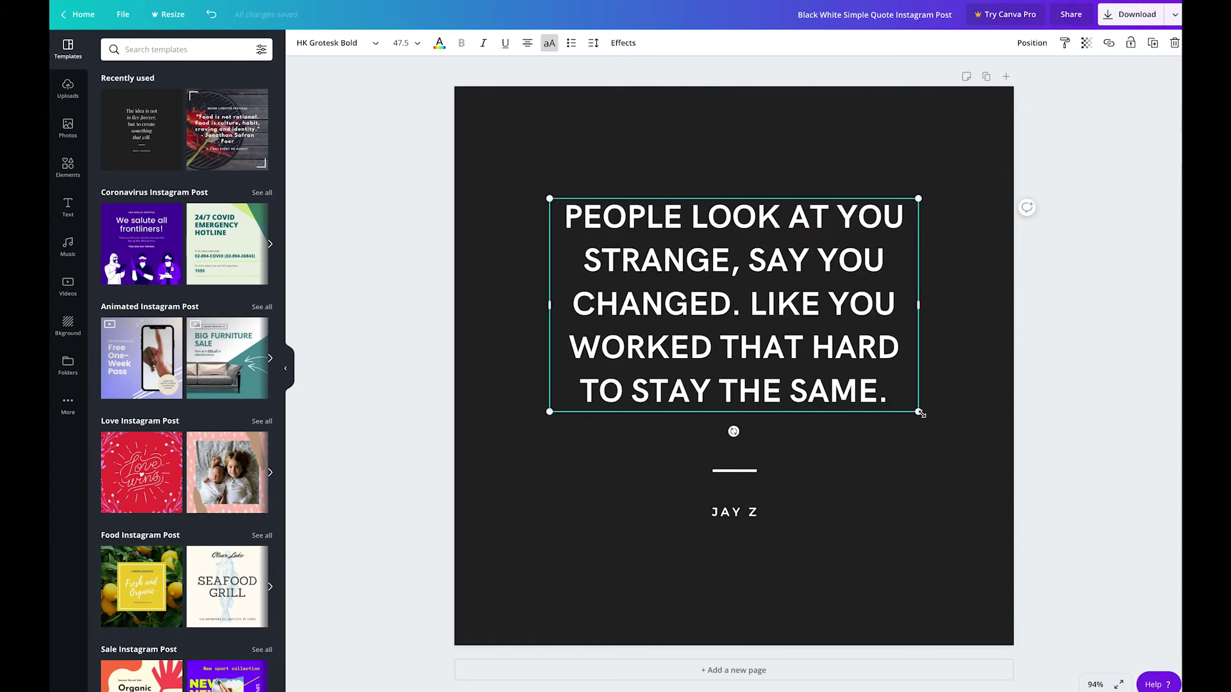
pyautogui.moveTo(917, 409); pyautogui.dragTo(868, 398)
pyautogui.hotkey('ctrl', 'z')
pyautogui.moveTo(922, 420); pyautogui.dragTo(923, 448)
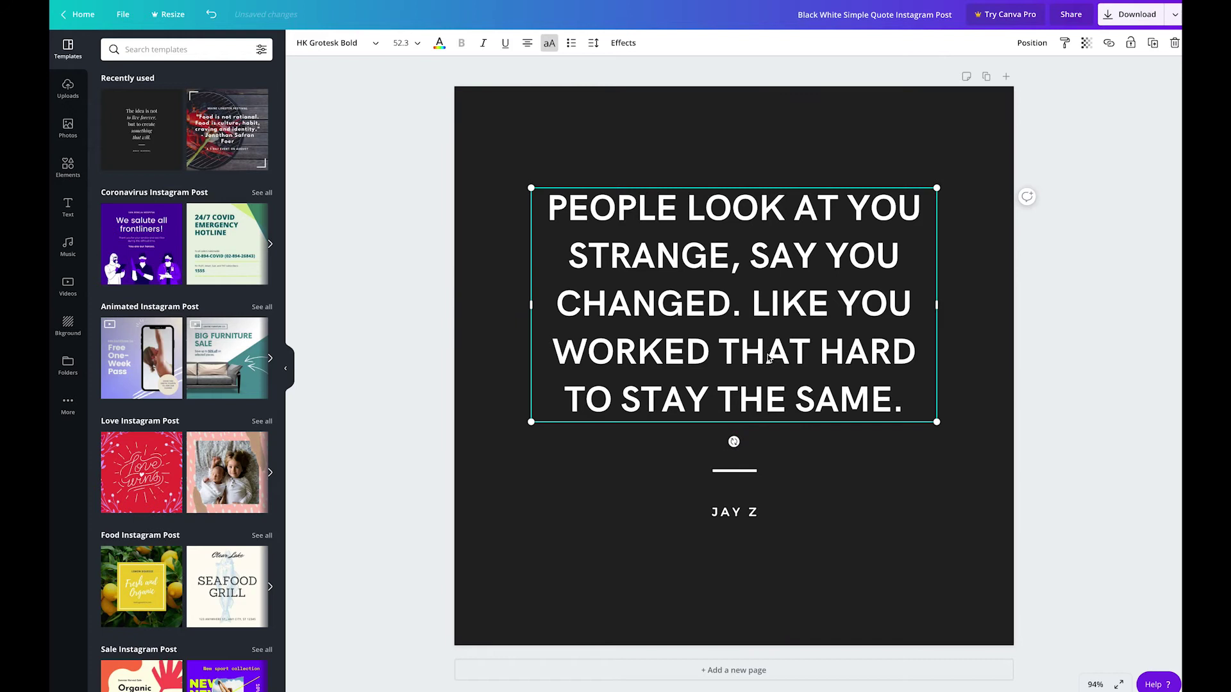
pyautogui.click(1058, 365)
# Move the quote, divider and JAY Z together slightly lower, centred on the page.
pyautogui.moveTo(511, 139); pyautogui.dragTo(972, 591)
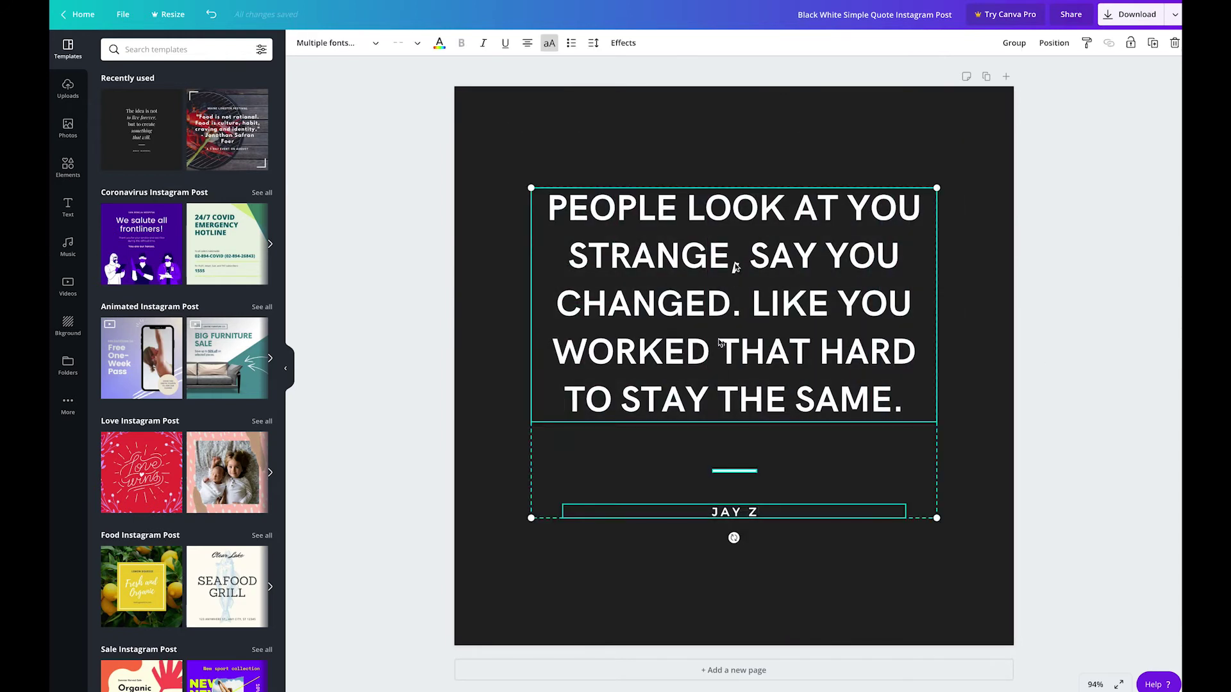
pyautogui.moveTo(735, 267); pyautogui.dragTo(737, 274)
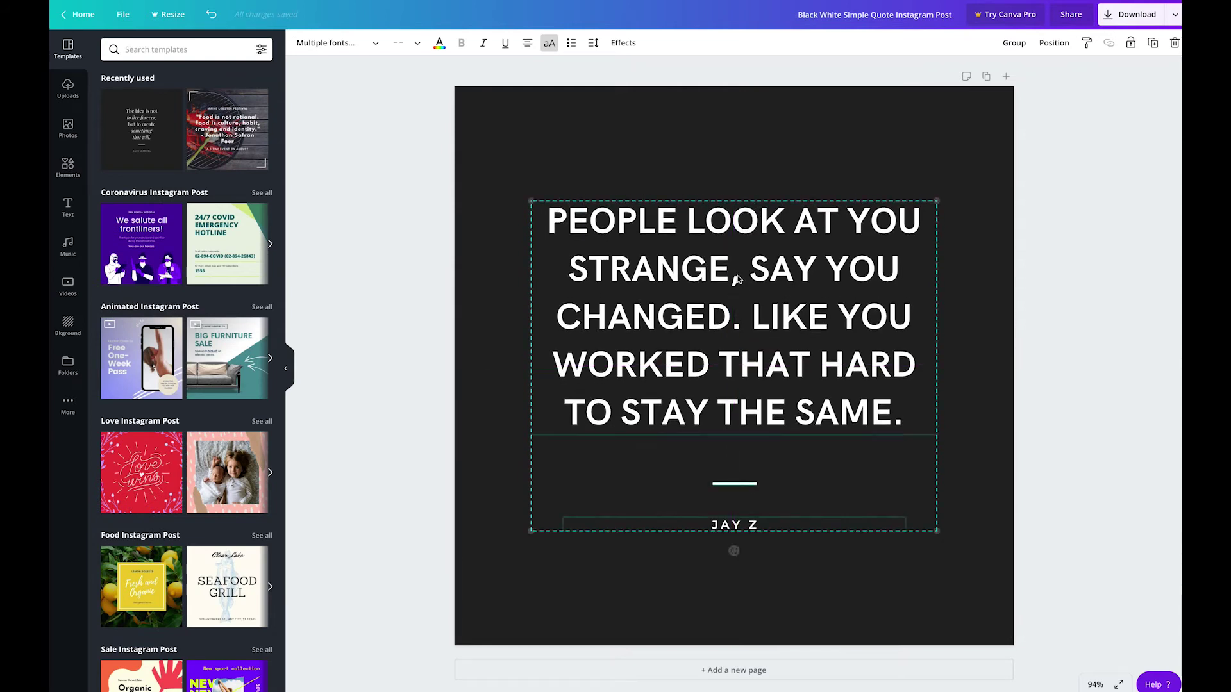
pyautogui.click(1133, 349)
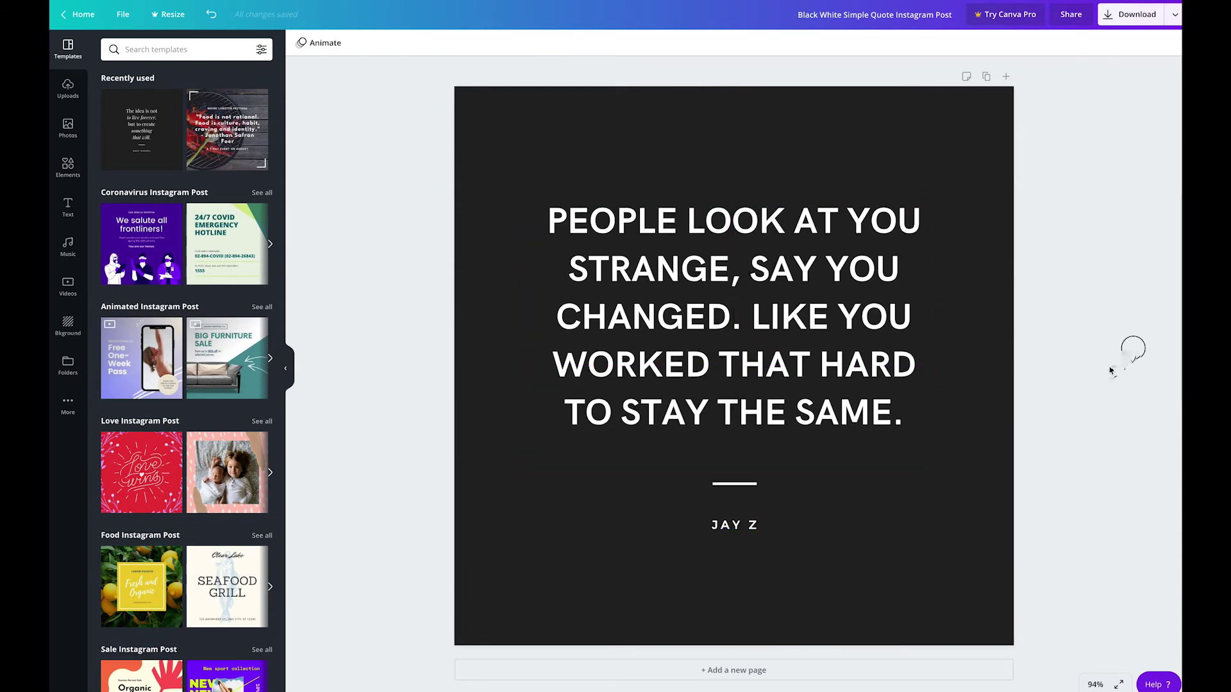
pyautogui.click(893, 124)
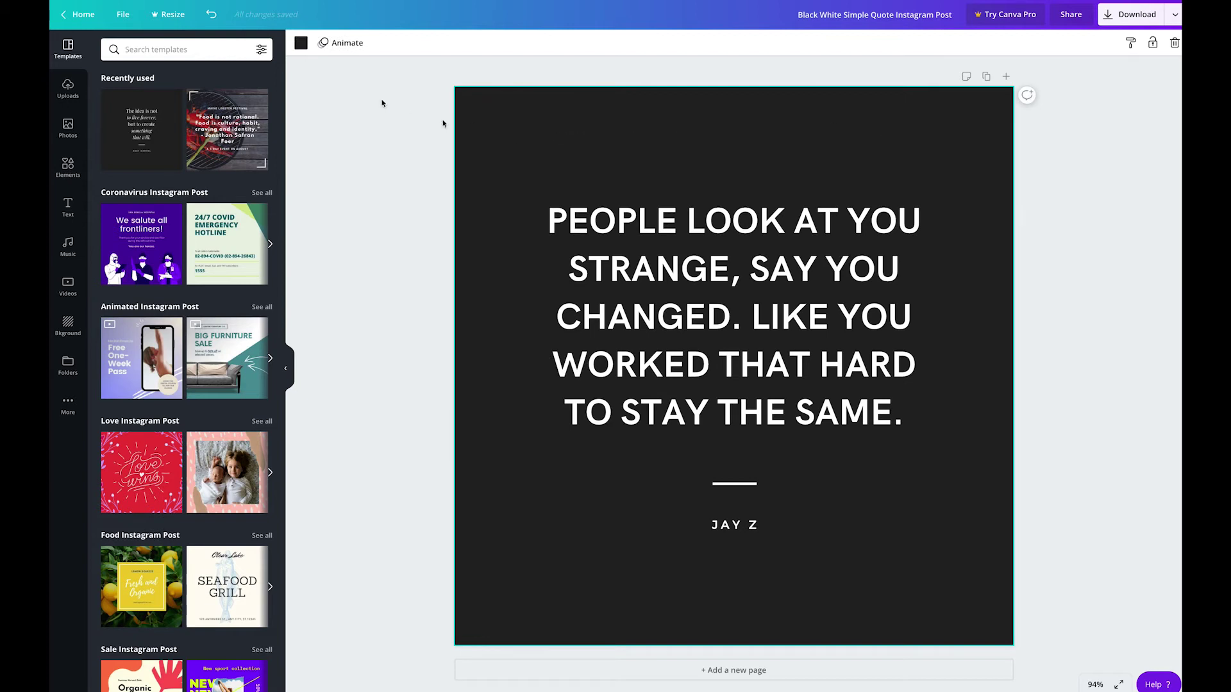
# Change the background colour to near-black #0e0e0e using a custom colour.
pyautogui.click(300, 45)
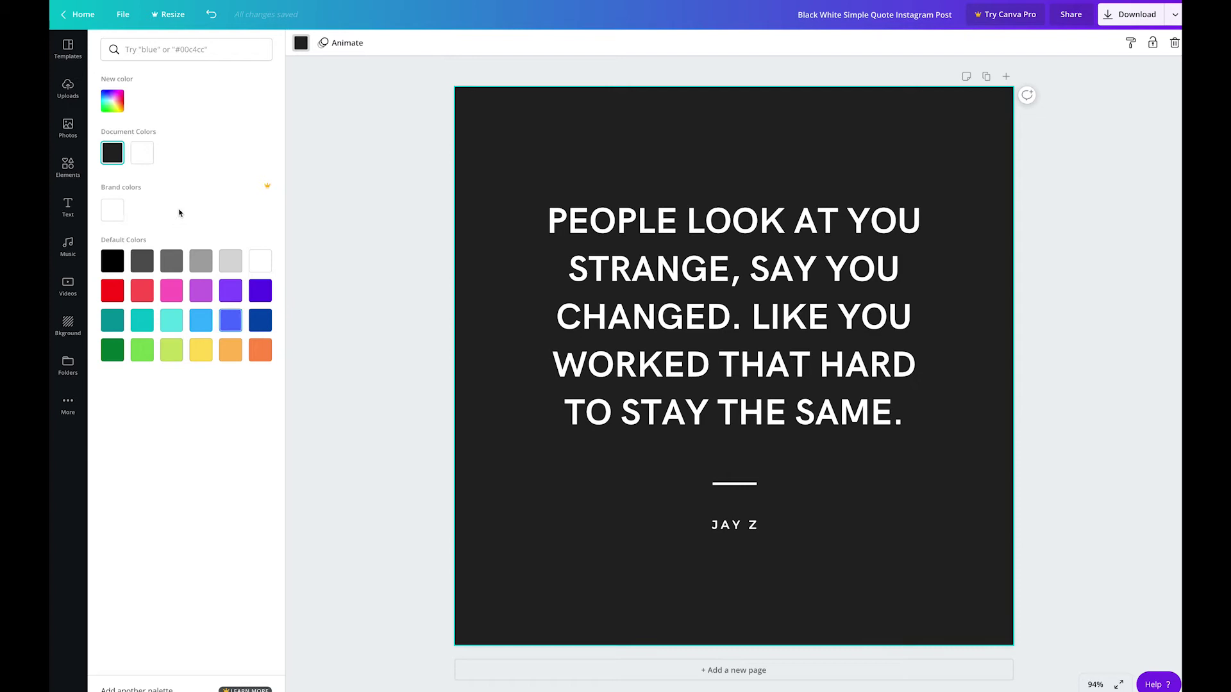
pyautogui.click(112, 101)
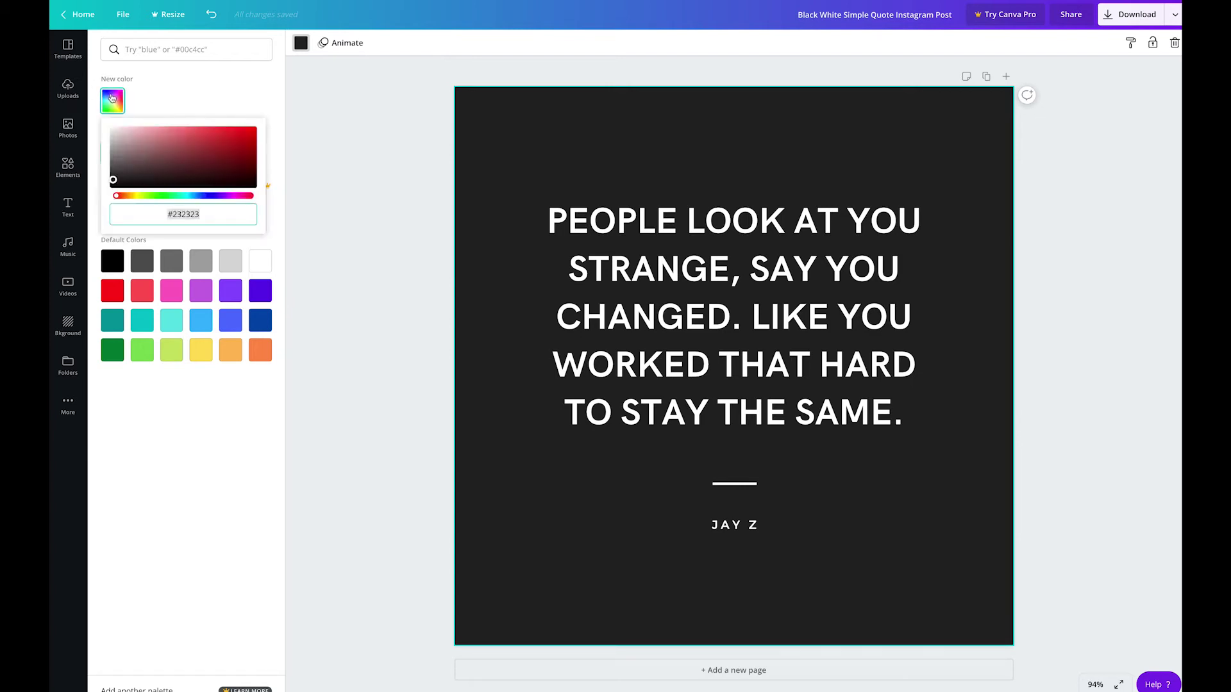
pyautogui.click(141, 157)
pyautogui.click(138, 177)
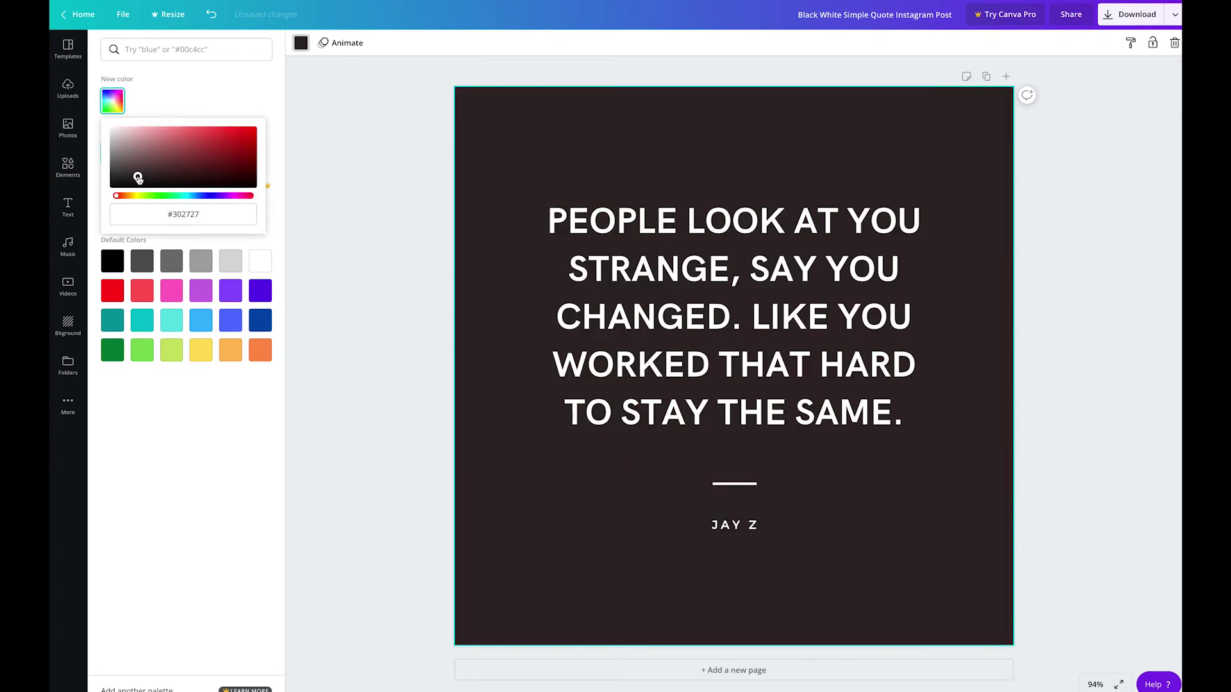
pyautogui.click(202, 153)
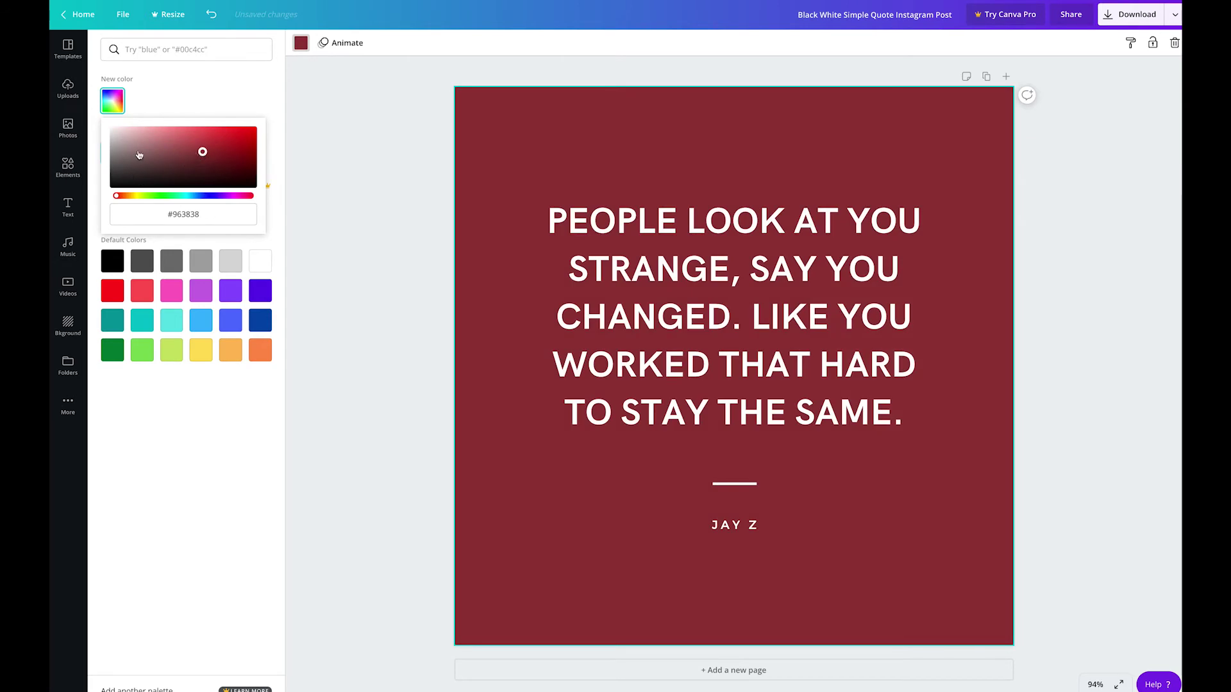
pyautogui.moveTo(139, 155); pyautogui.dragTo(99, 185)
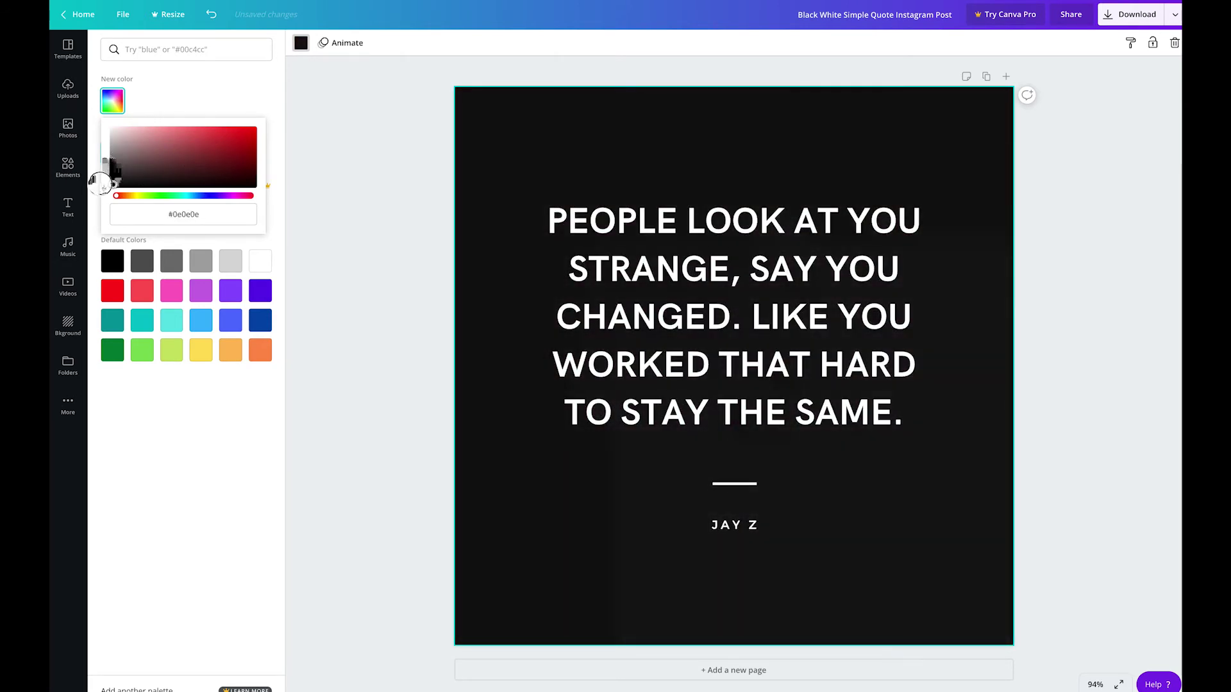
pyautogui.click(206, 107)
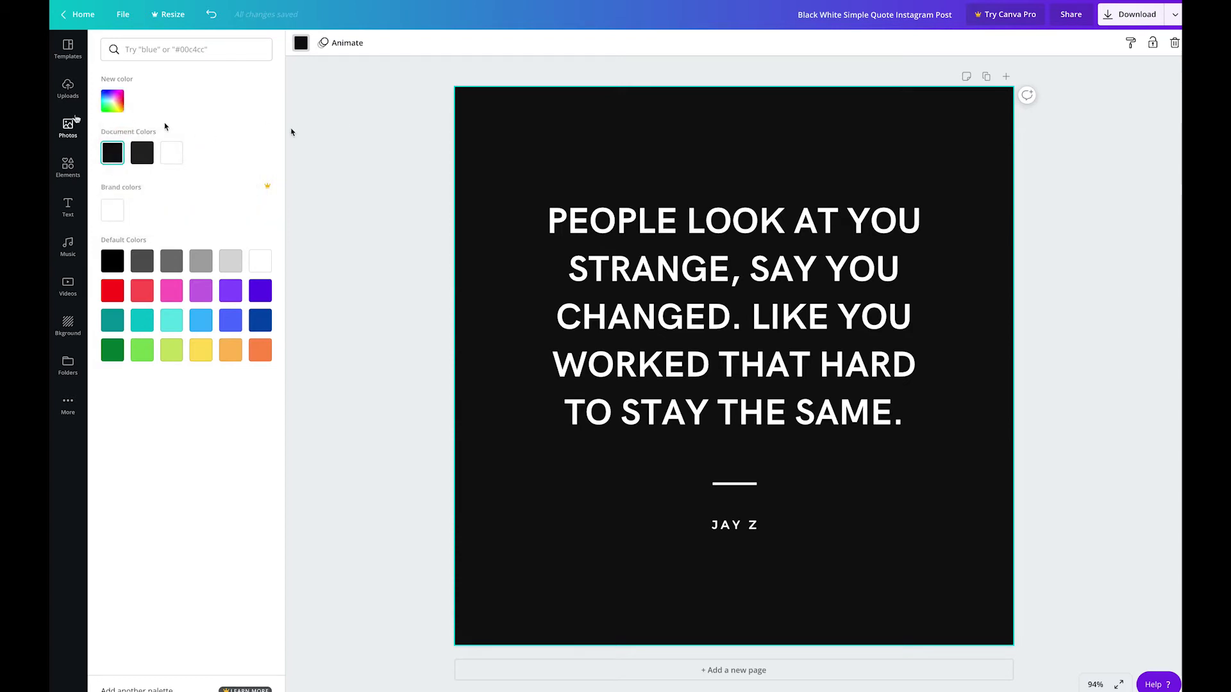
# Search photos for 'business' and drag the glass skyscraper photo in as the background.
pyautogui.click(67, 124)
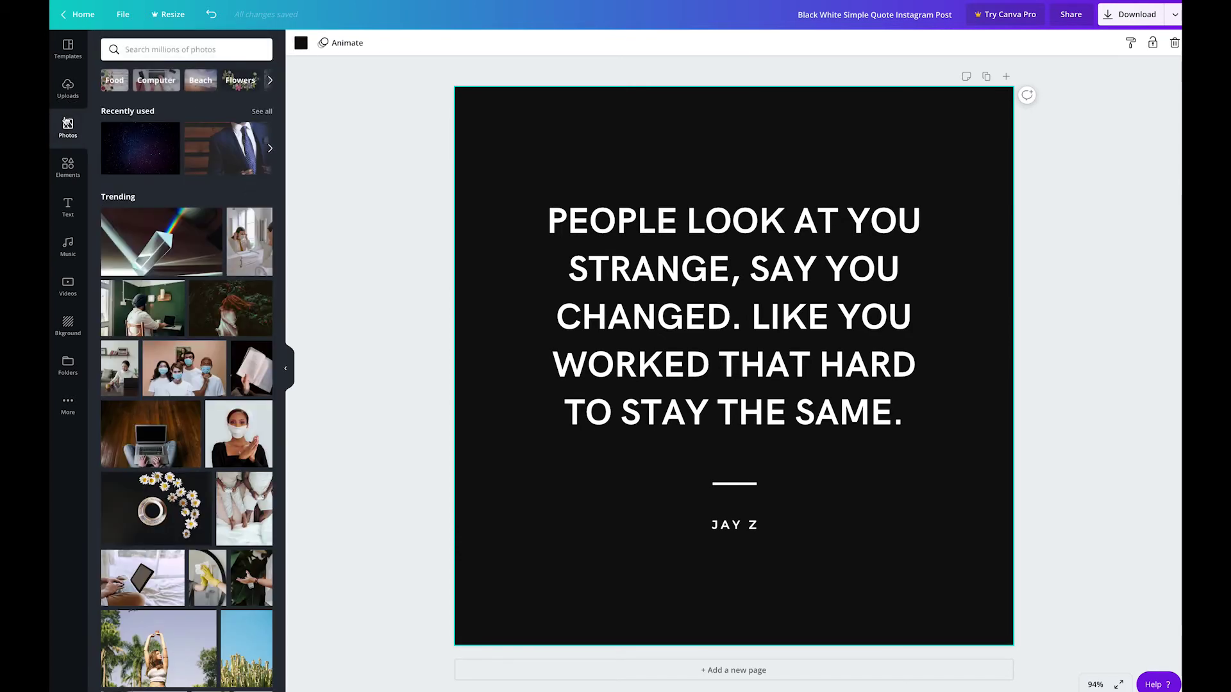
pyautogui.click(161, 50)
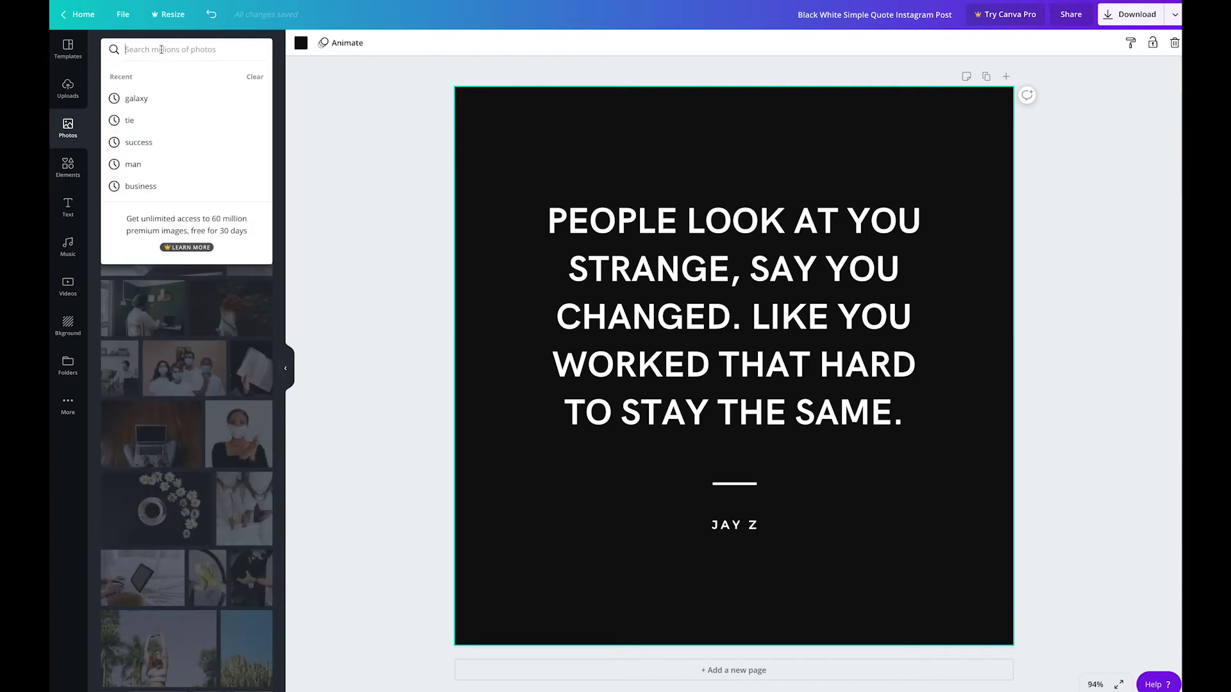
pyautogui.write('business')
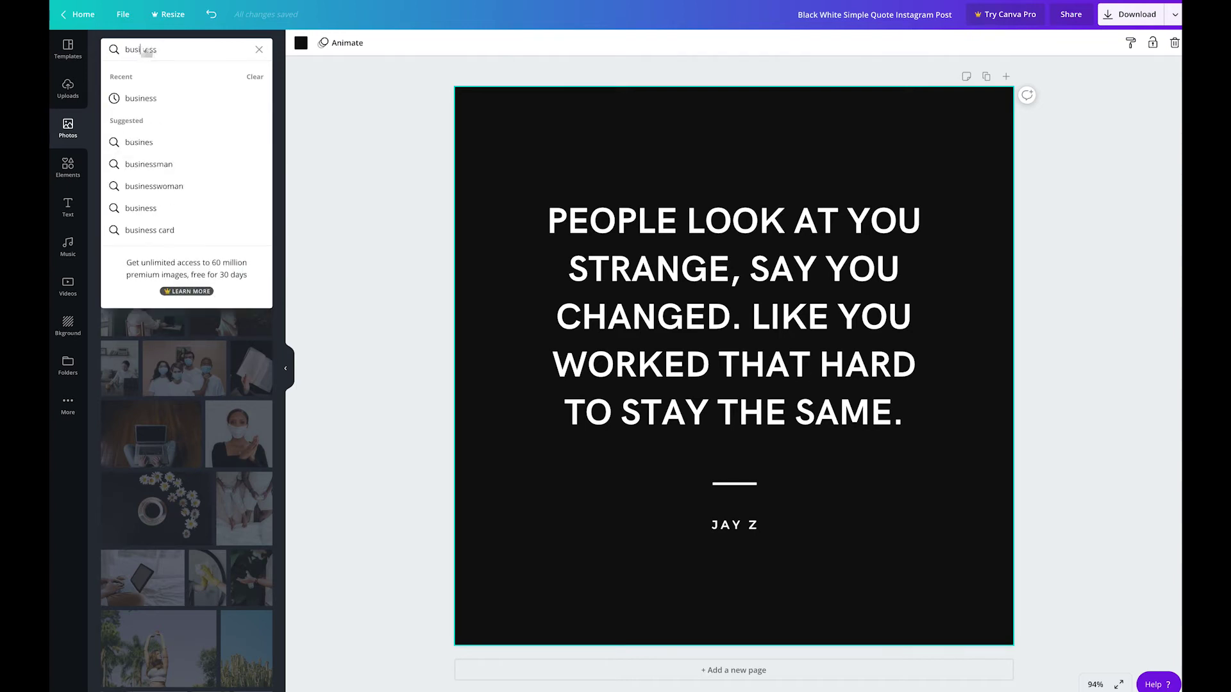
pyautogui.press('Return')
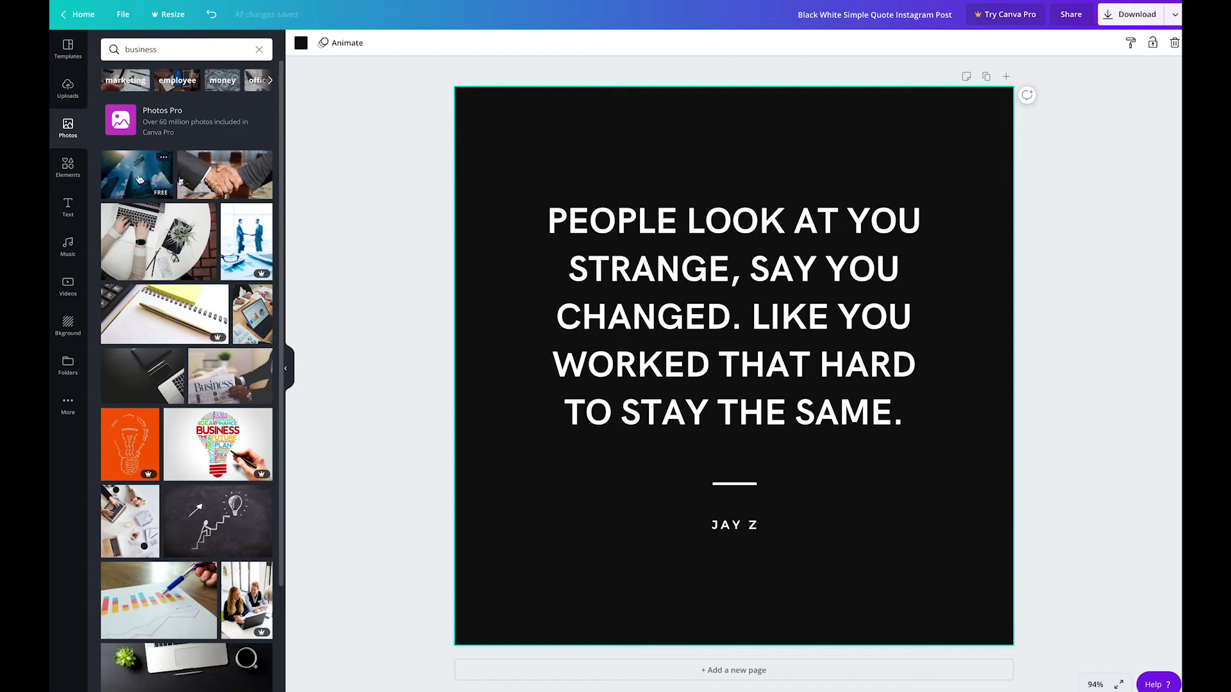
pyautogui.moveTo(135, 177); pyautogui.dragTo(459, 225)
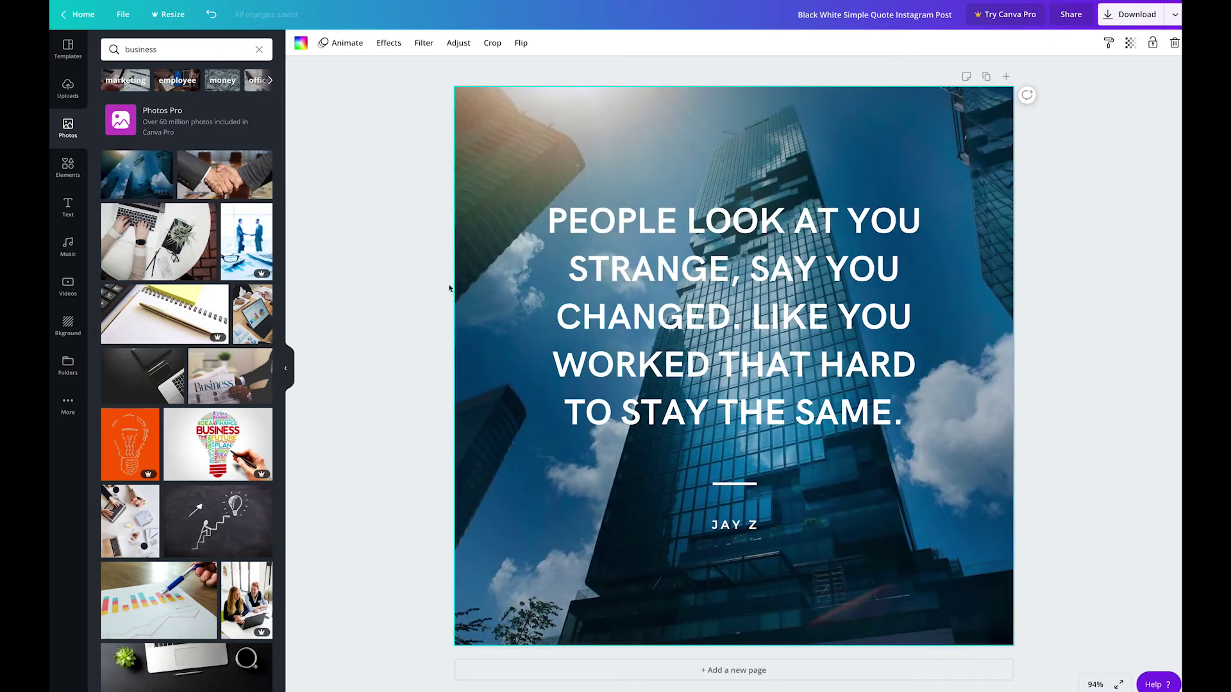
pyautogui.click(385, 307)
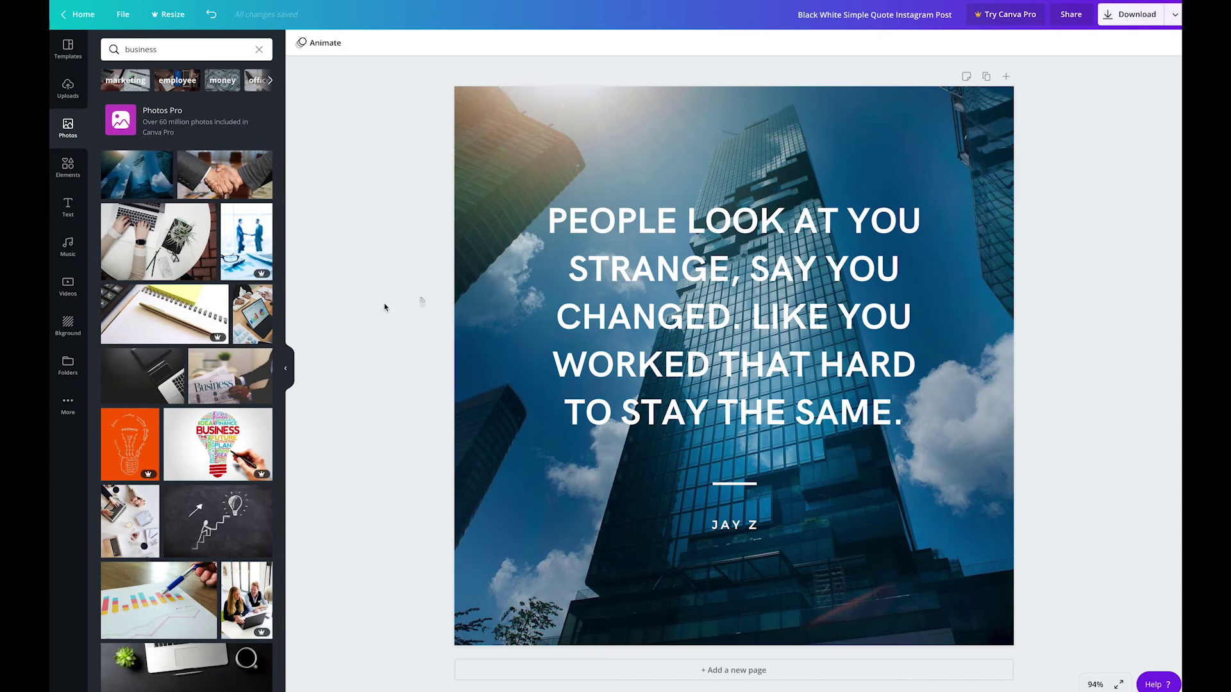
# Try the Summer, Dare and Street filters on the skyscraper photo, then revert to None.
pyautogui.click(527, 183)
pyautogui.click(425, 43)
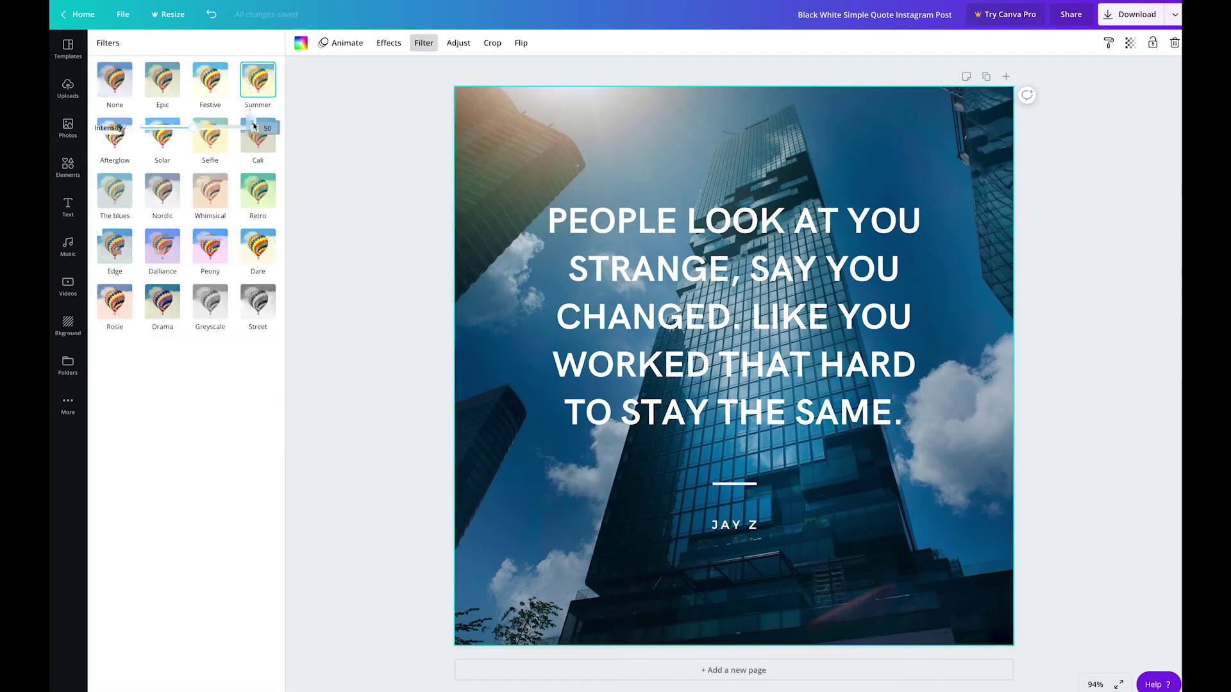
pyautogui.click(249, 84)
pyautogui.click(256, 277)
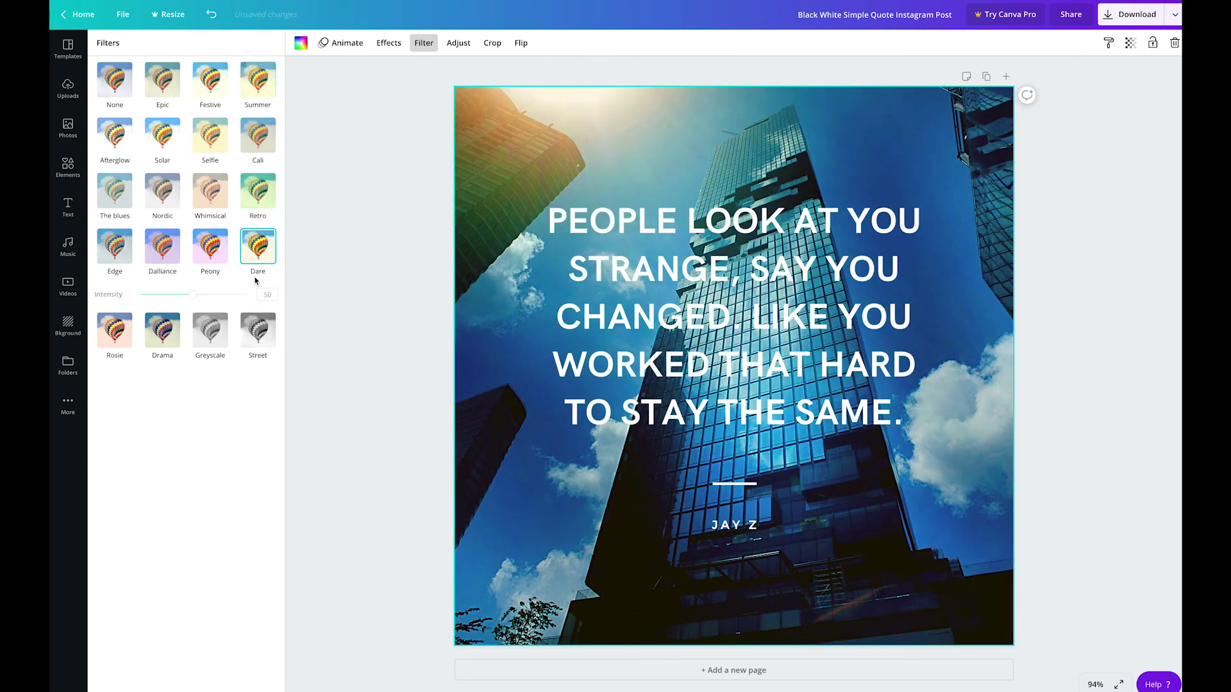
pyautogui.click(254, 344)
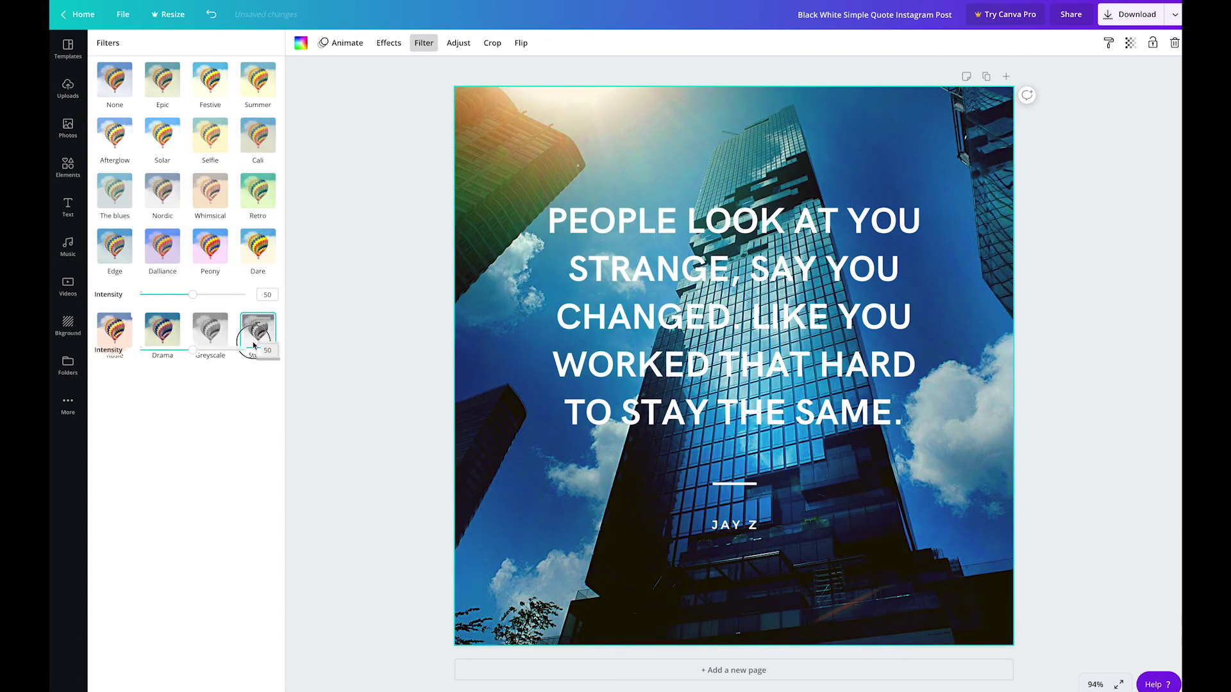
pyautogui.click(122, 85)
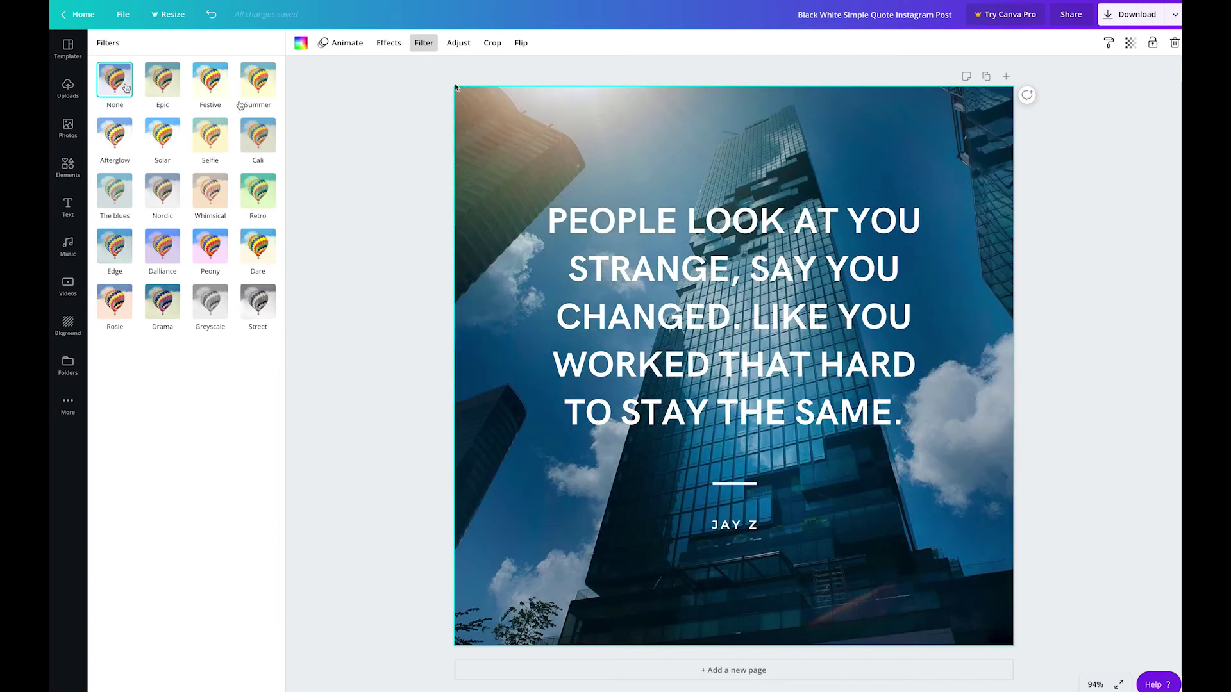
# Shift the skyscraper photo sideways within its frame so the main glass tower fills the square.
pyautogui.doubleClick(565, 118)
pyautogui.moveTo(544, 119); pyautogui.dragTo(408, 128)
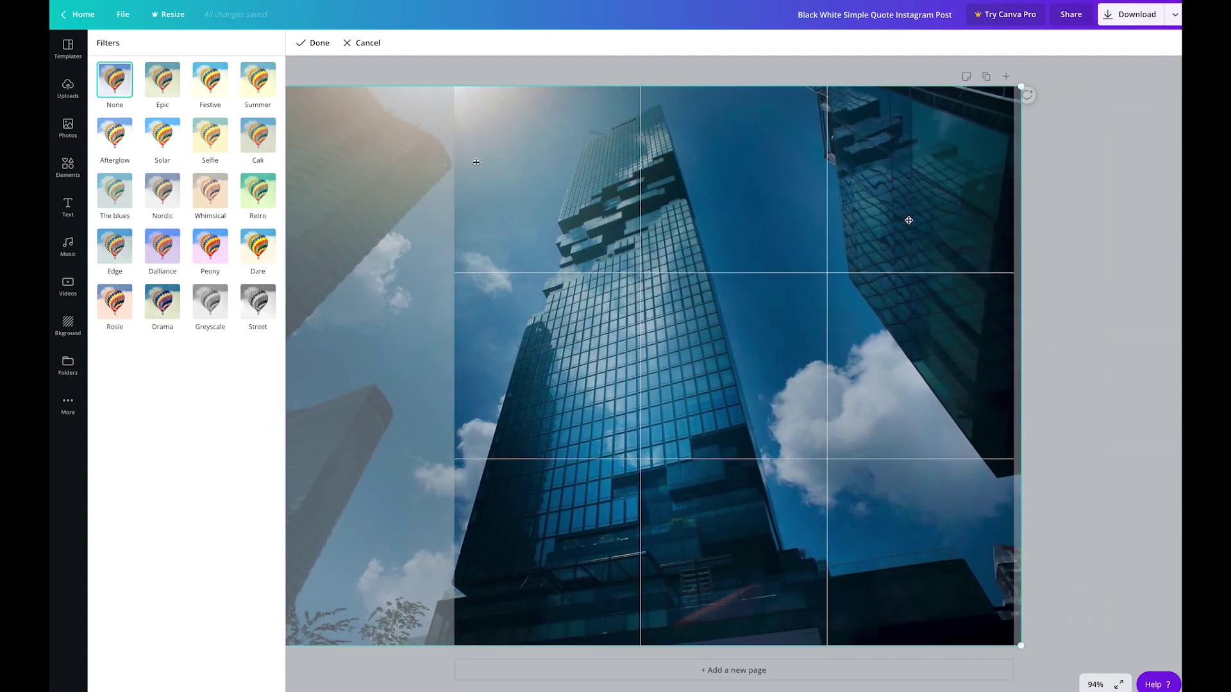
pyautogui.click(313, 43)
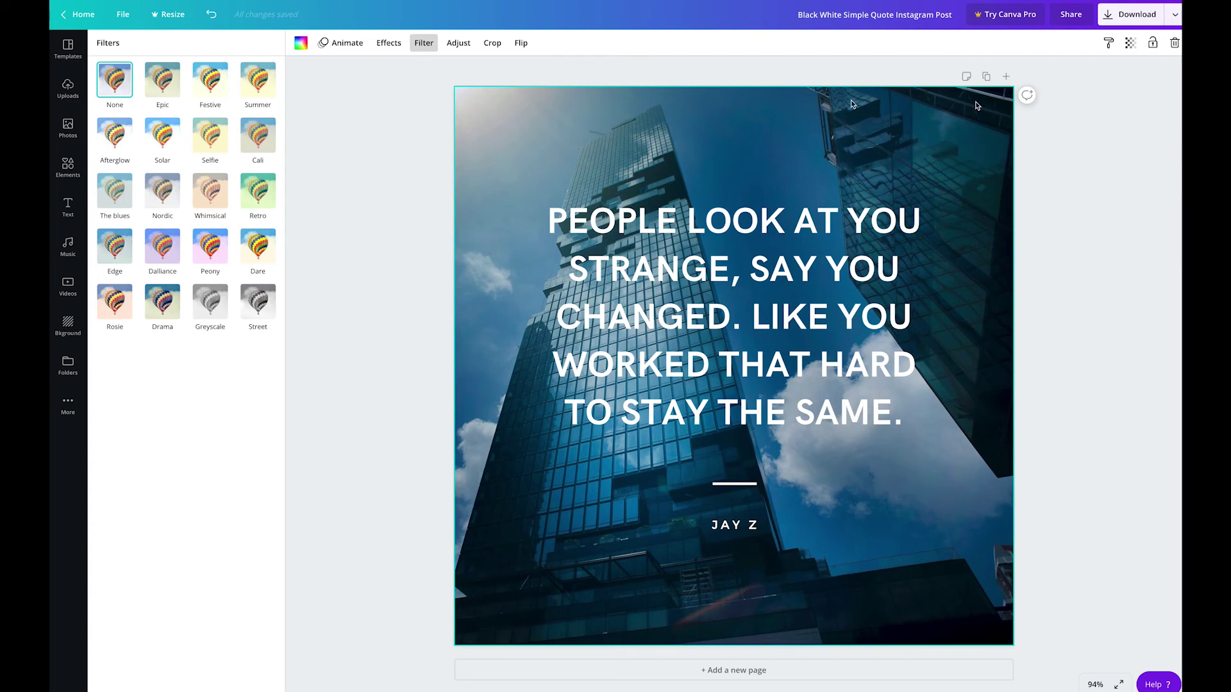
# Lower the skyscraper photo's brightness to -47 and reduce its contrast.
pyautogui.click(458, 43)
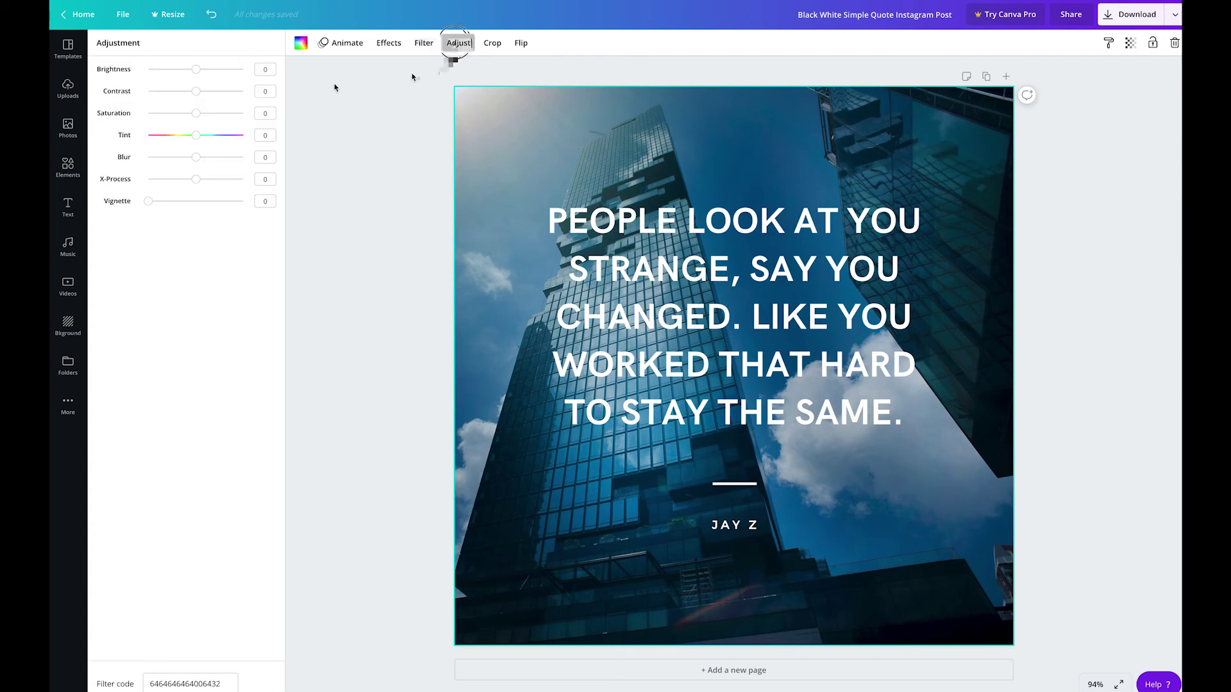
pyautogui.moveTo(198, 70); pyautogui.dragTo(171, 90)
pyautogui.click(373, 167)
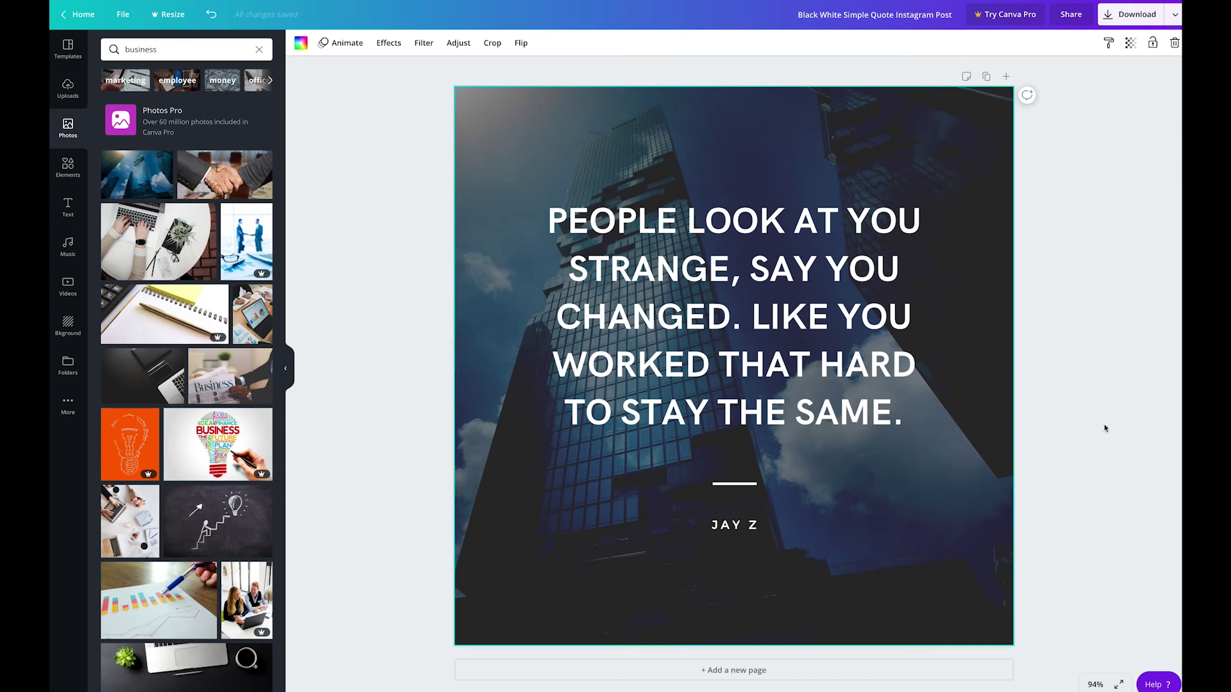
# Export the quote design as a PNG file and dismiss the Canva Pro trial popup.
pyautogui.click(1130, 16)
pyautogui.click(1120, 91)
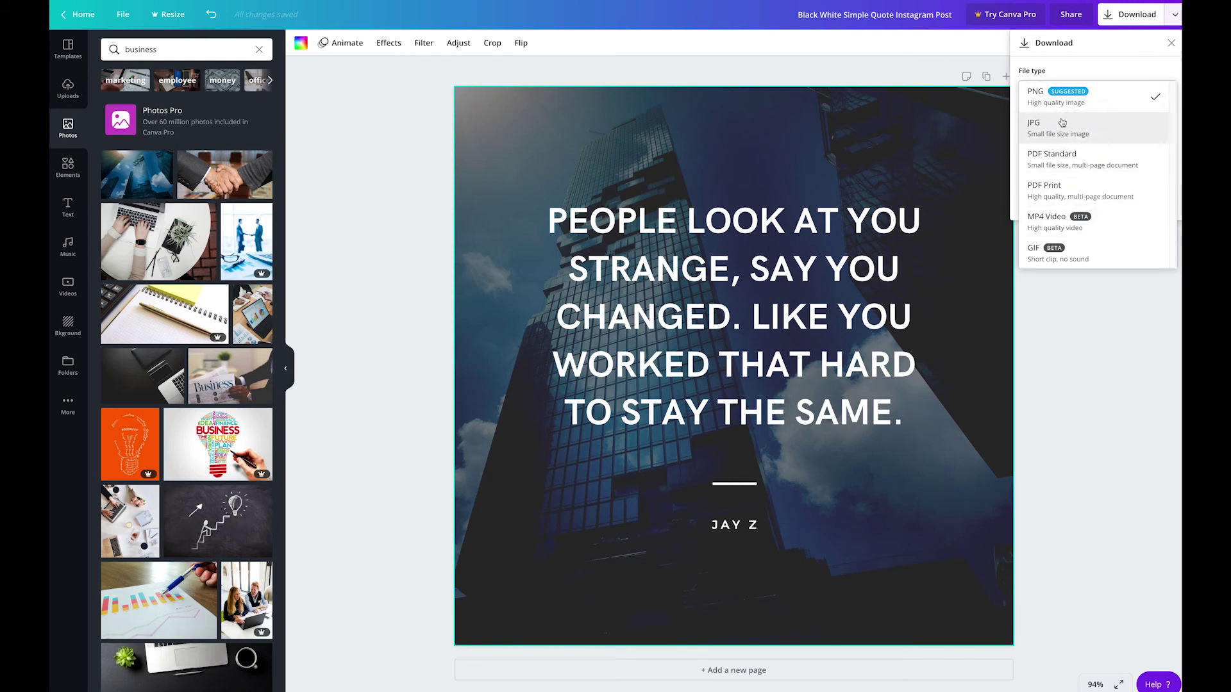
pyautogui.click(1049, 98)
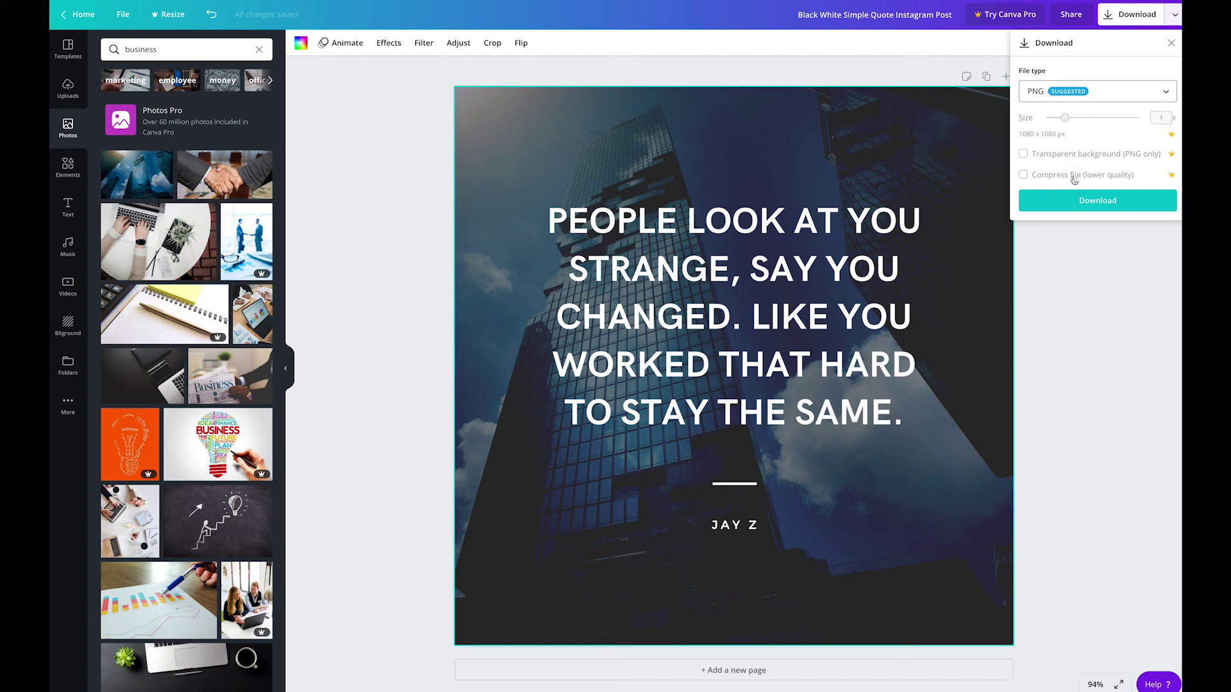
pyautogui.click(1083, 201)
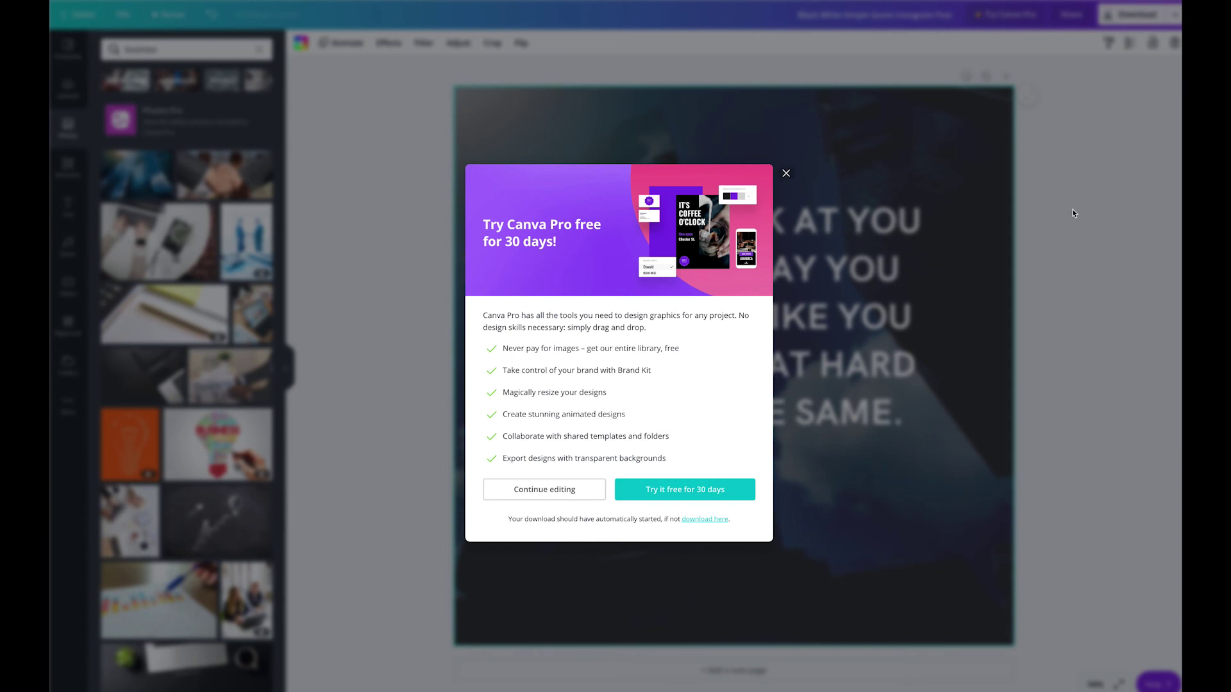
pyautogui.click(786, 173)
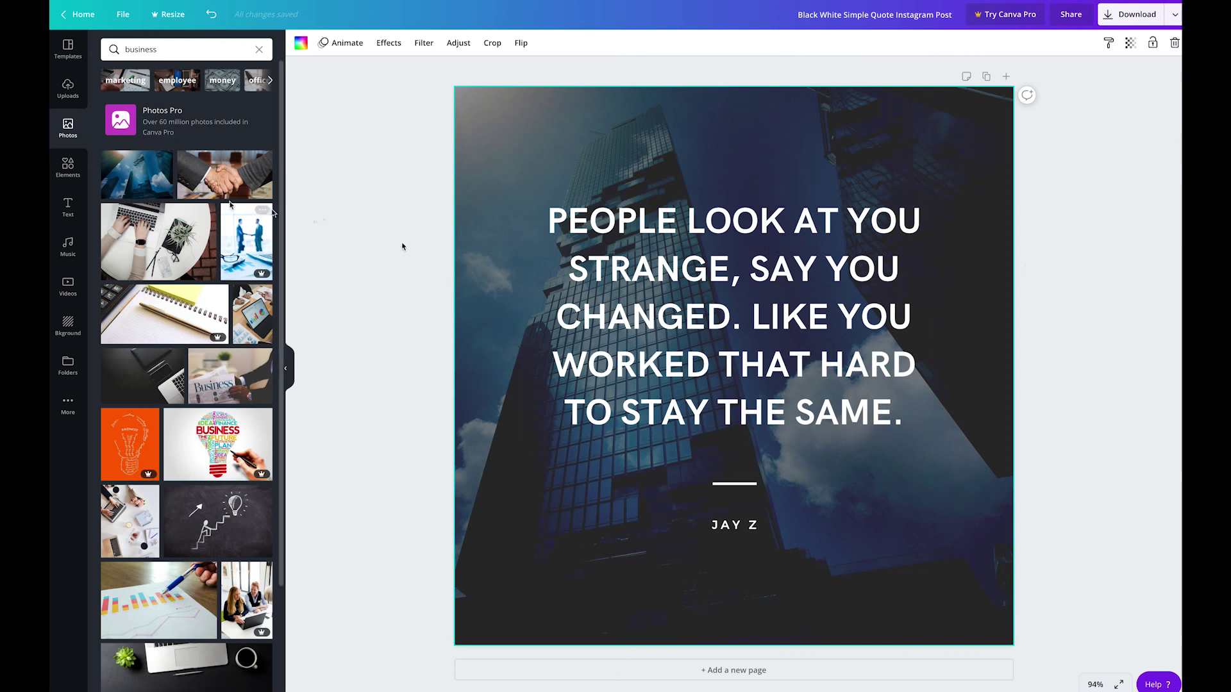
# Browse the Instagram post template categories such as Love, Food, Sale and Birthday.
pyautogui.click(68, 56)
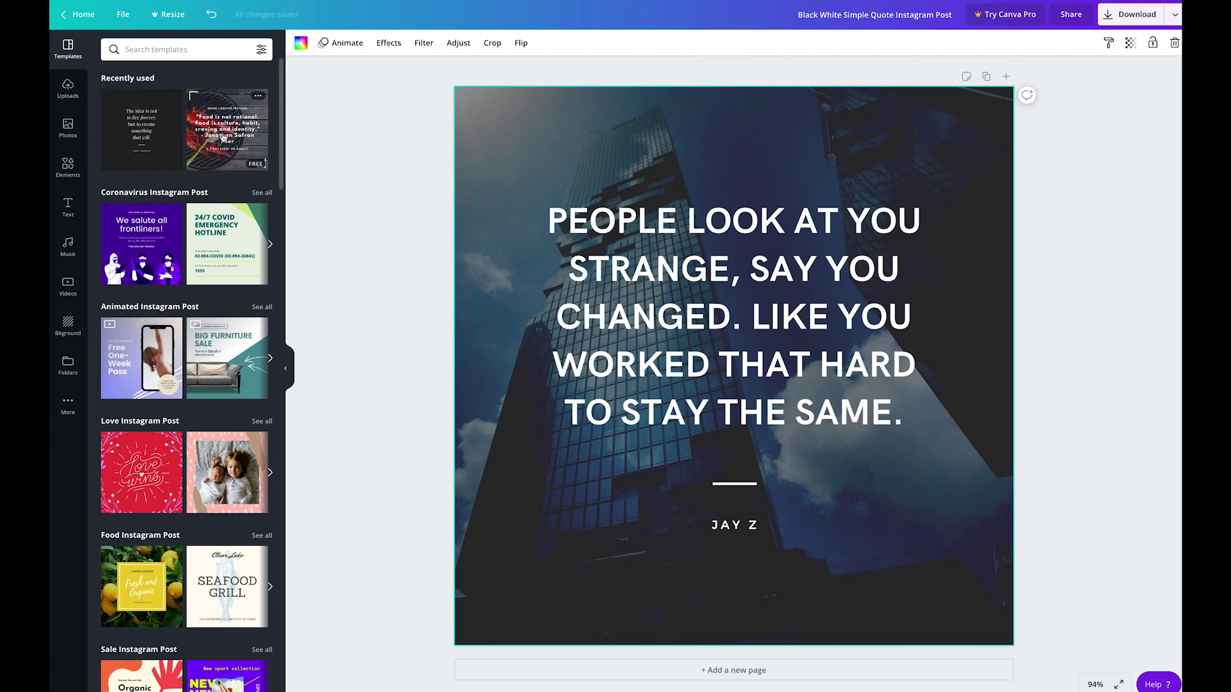
pyautogui.scroll(-6, 224, 258)
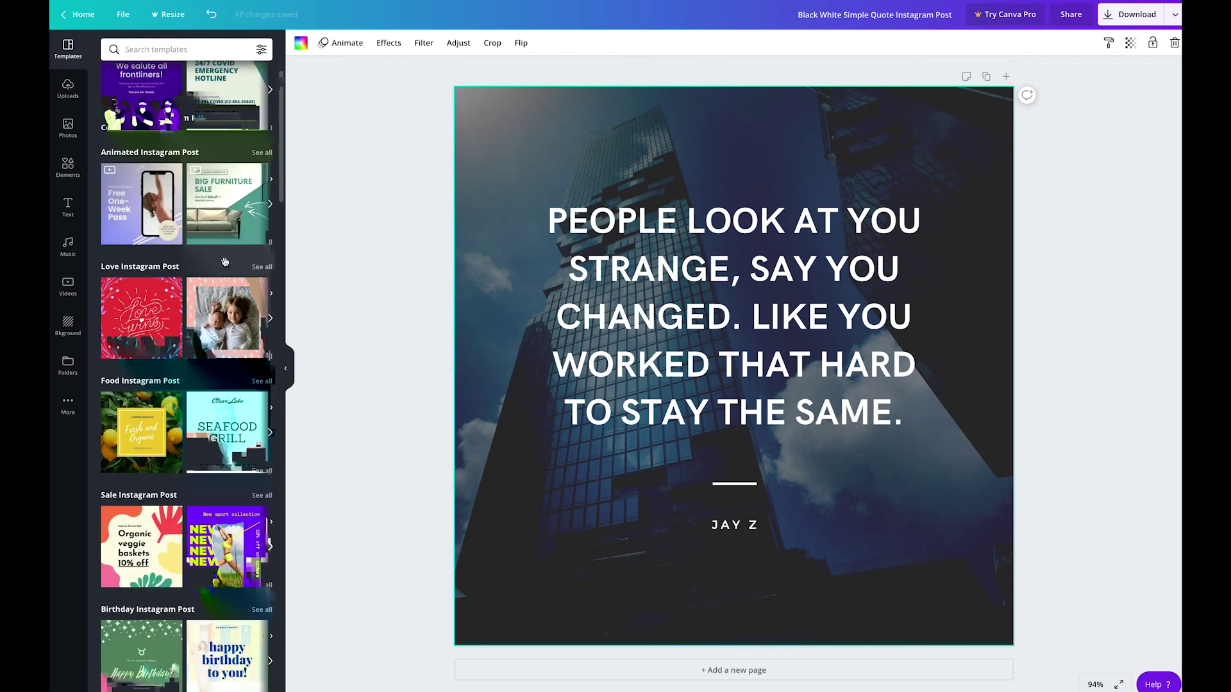
pyautogui.scroll(-3, 224, 261)
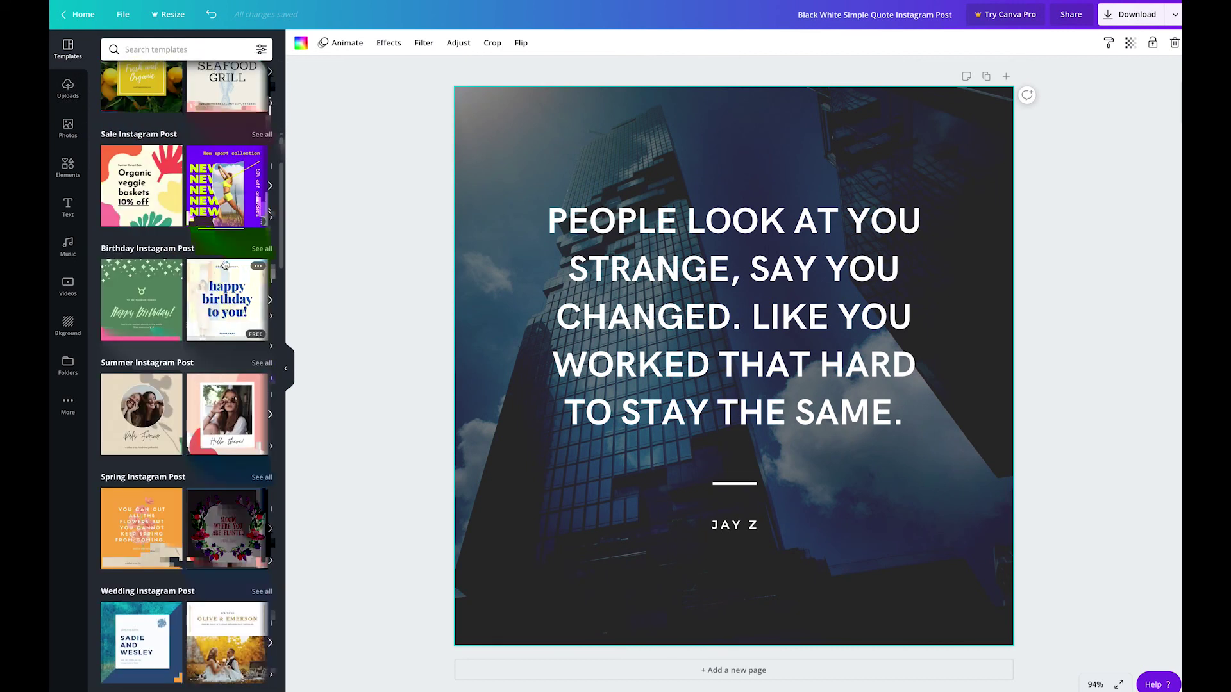
pyautogui.scroll(-6, 234, 469)
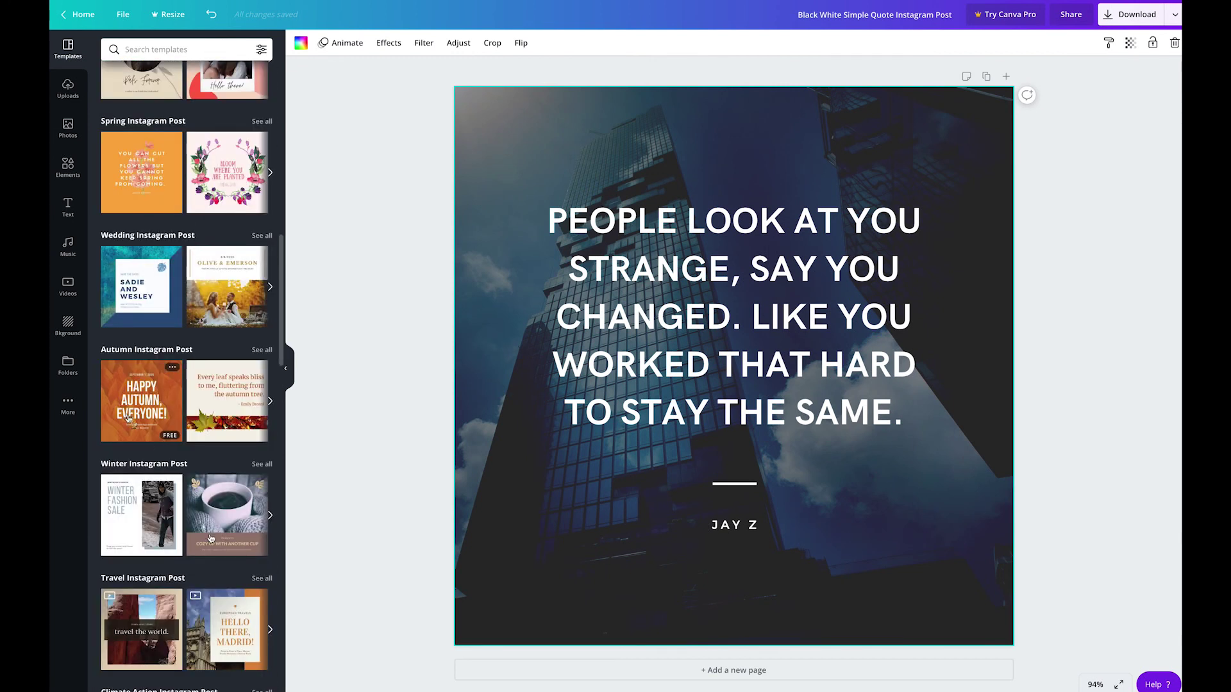
pyautogui.scroll(10, 256, 285)
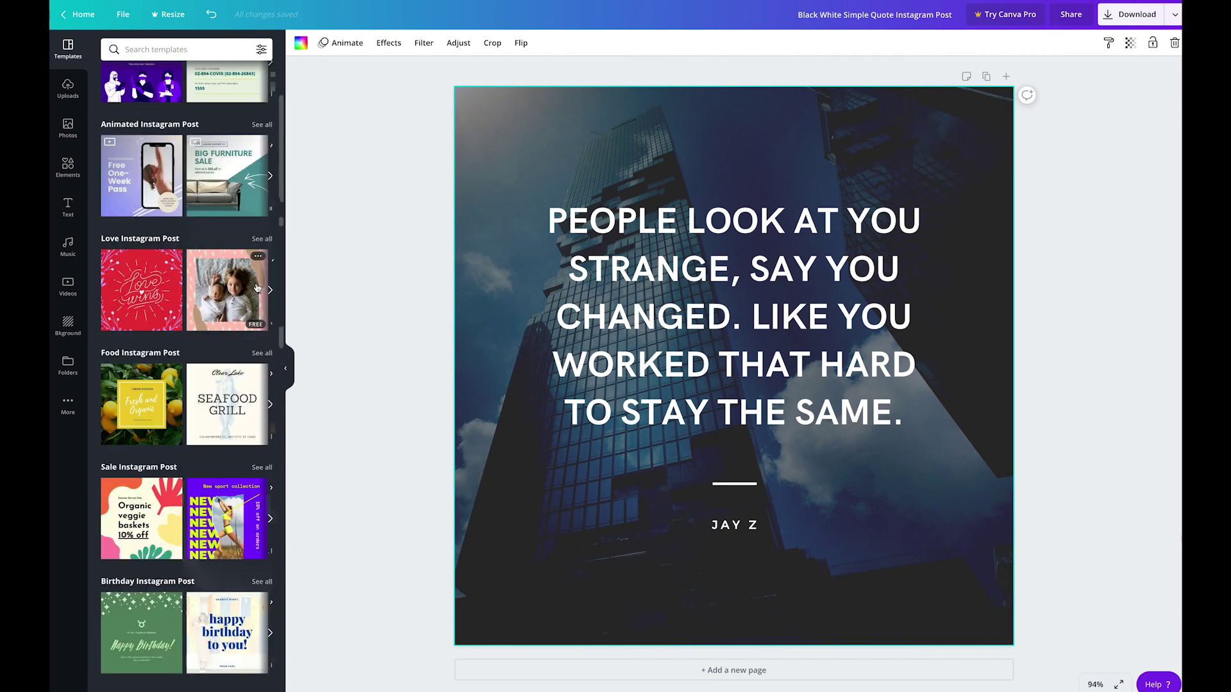